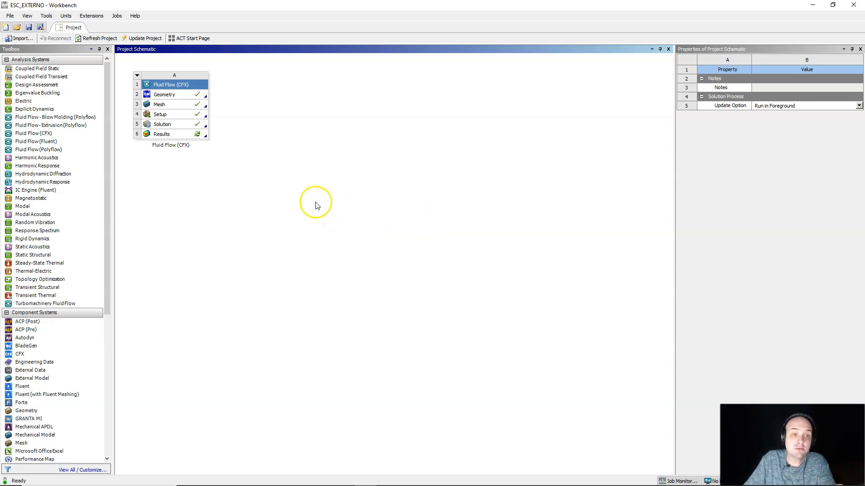
Step: Open the Results of the Fluid Flow (CFX) system in CFD-Post and view the domain from another angle
double_click(178, 136)
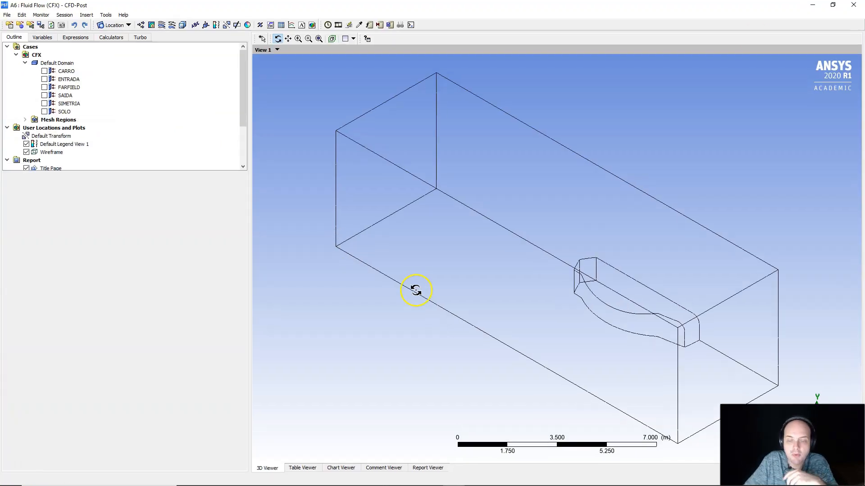
drag(411, 290, 547, 341)
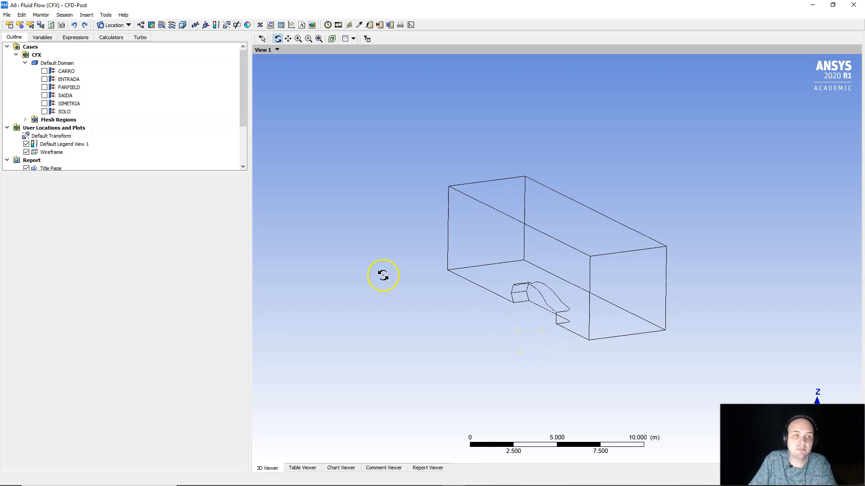
Step: In the Default Transform, turn off instancing info from domain and disable rotation
scroll(115, 149, down, 2)
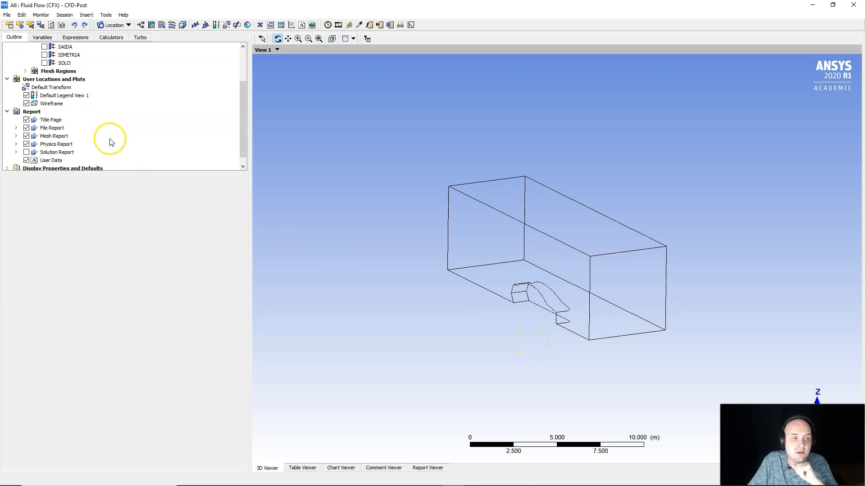
click(54, 88)
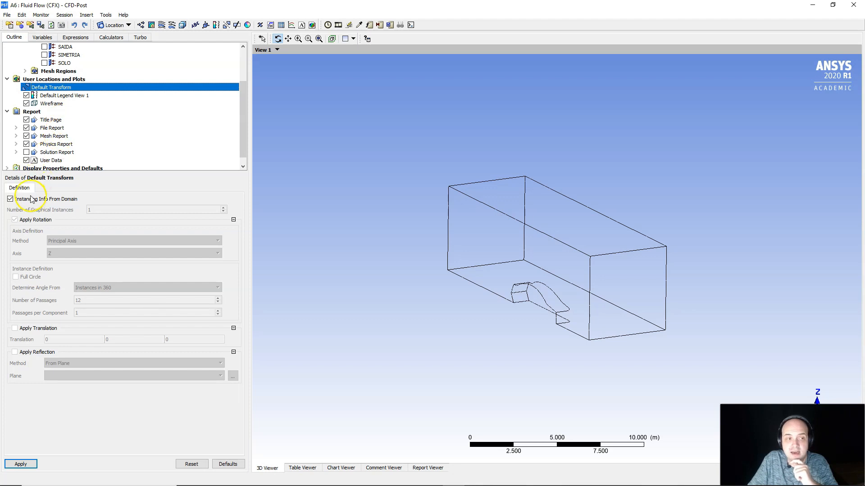
click(11, 199)
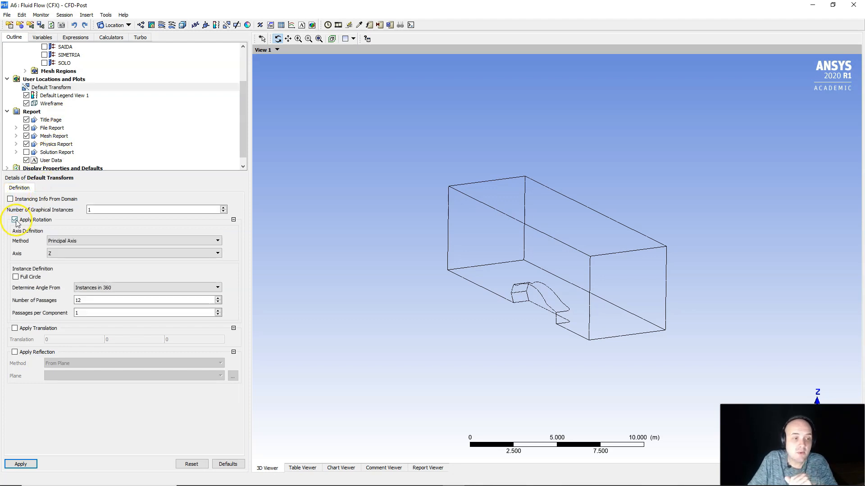
click(14, 220)
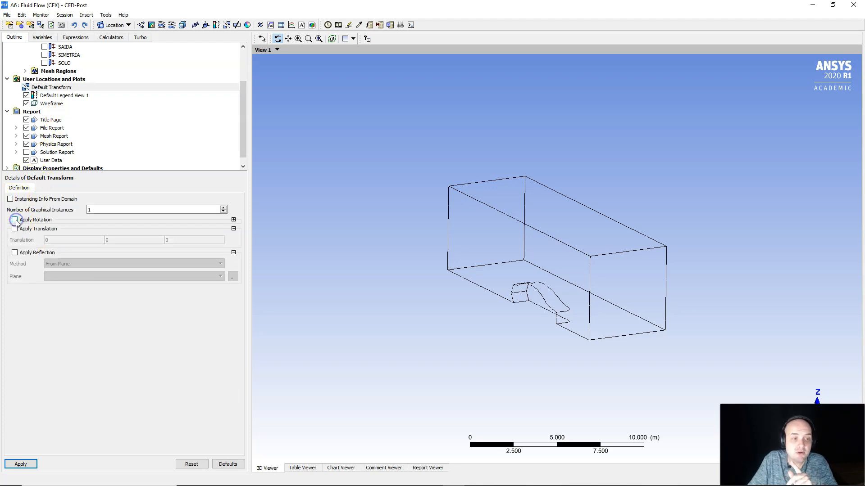
Step: Enable reflection in the Default Transform using the ZX Plane method at Y = 0.0 m, and apply it
click(15, 253)
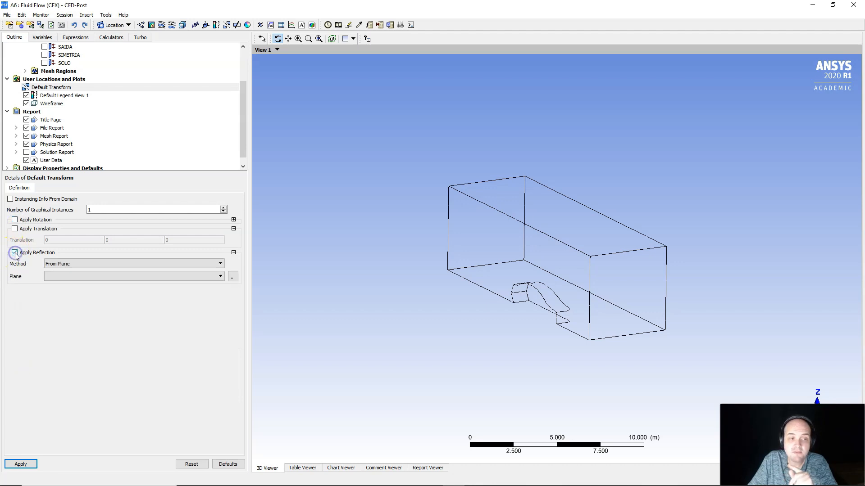
click(86, 265)
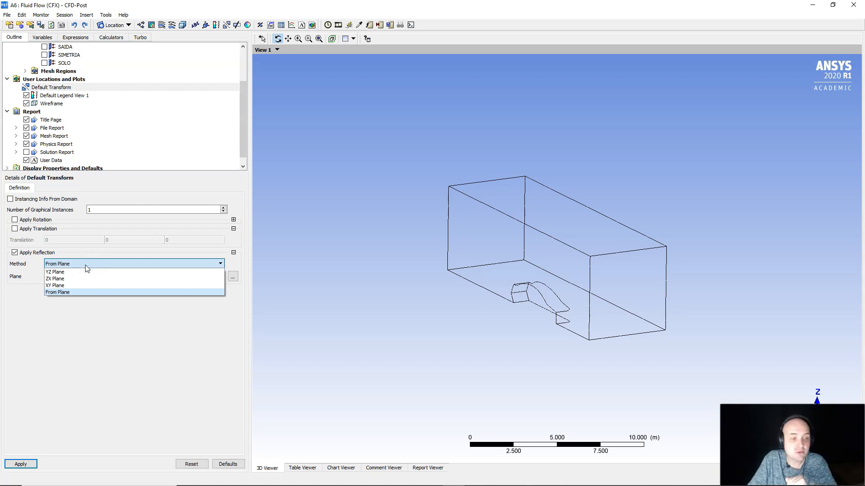
click(66, 279)
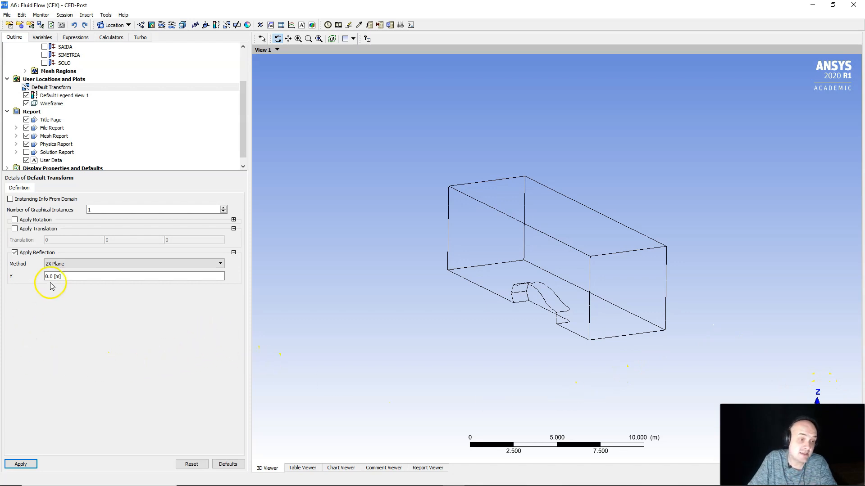
click(23, 464)
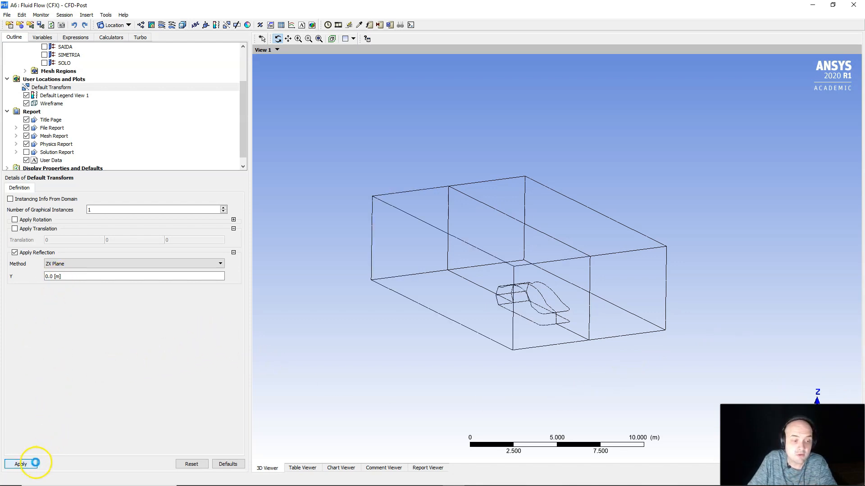
drag(570, 318, 533, 343)
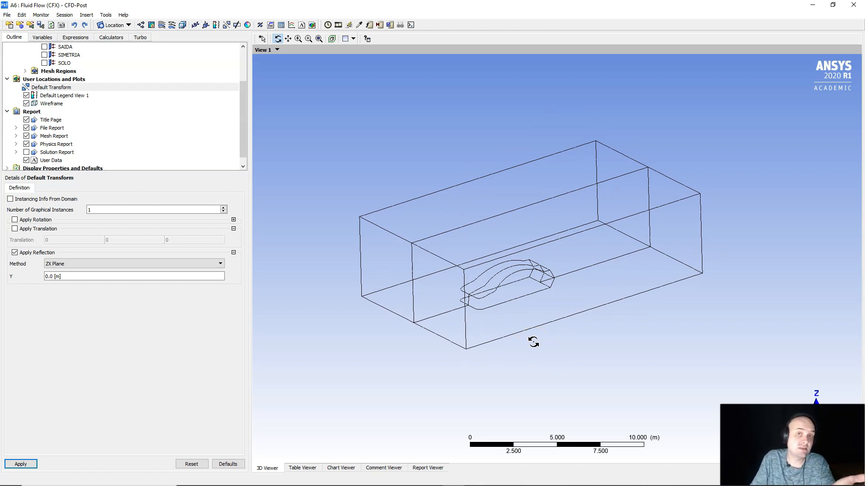
Step: Insert a contour with the default name Contour 1 and set its location to SIMETRIA
scroll(148, 144, up, 2)
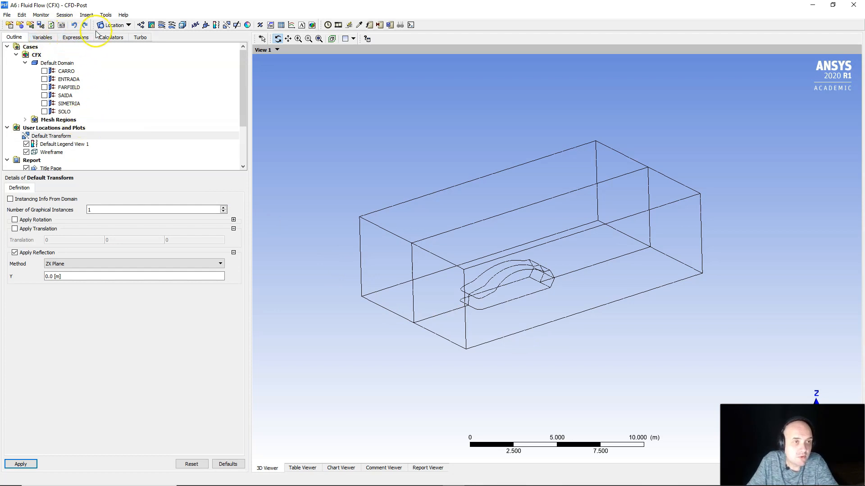
click(87, 15)
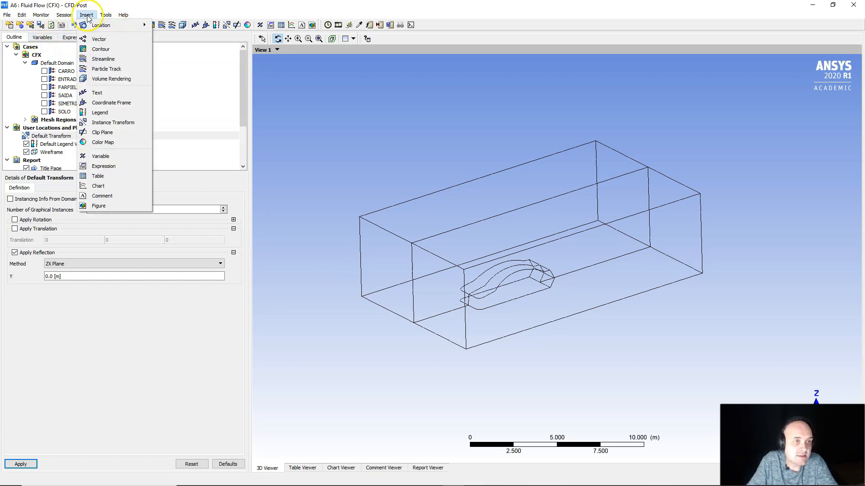
click(103, 50)
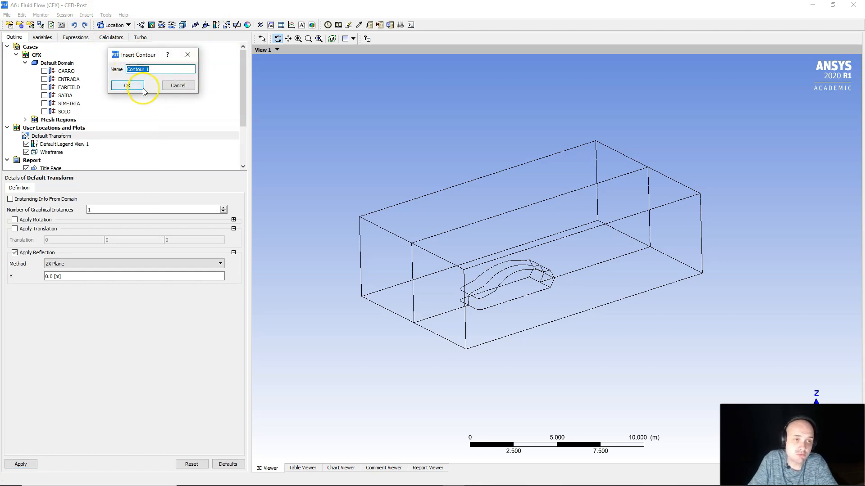
click(129, 86)
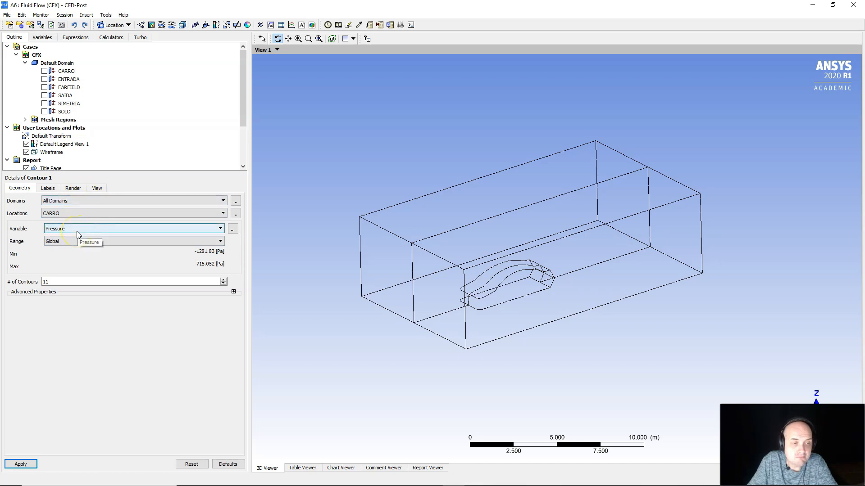
click(78, 214)
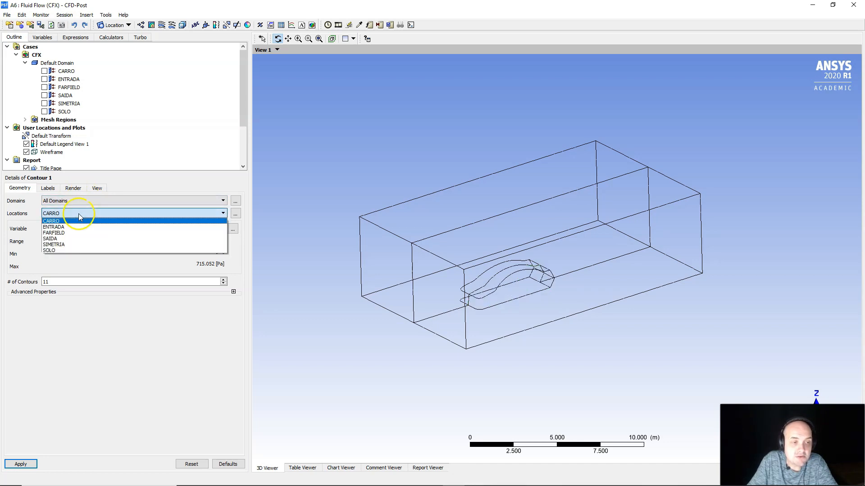
click(69, 244)
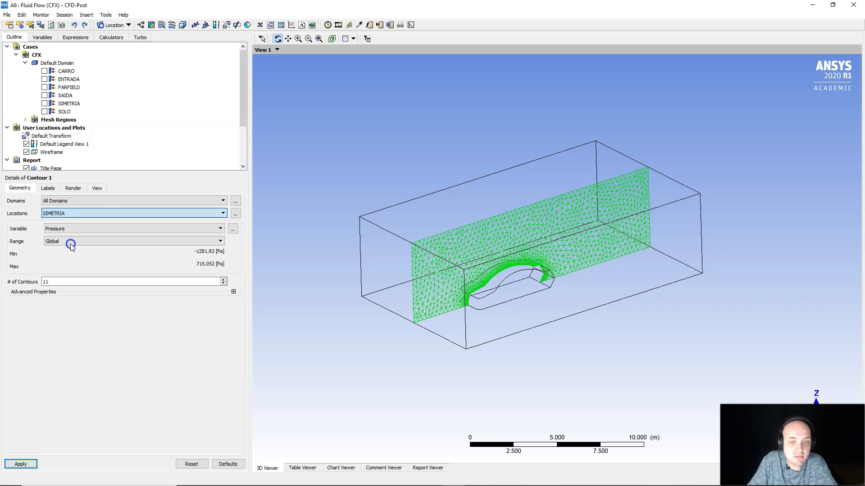
Step: Set the contour's variable to Velocity and its number of contours to 50, and apply the plot
click(93, 233)
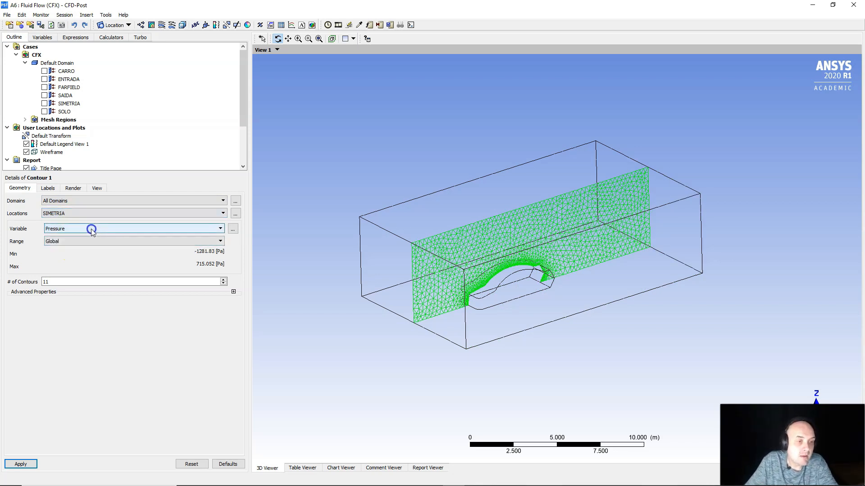
click(86, 233)
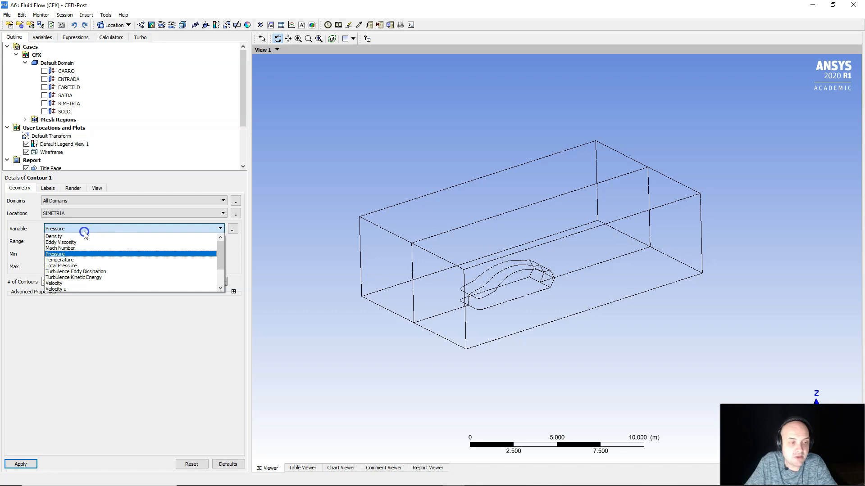
click(83, 283)
click(83, 280)
double_click(83, 278)
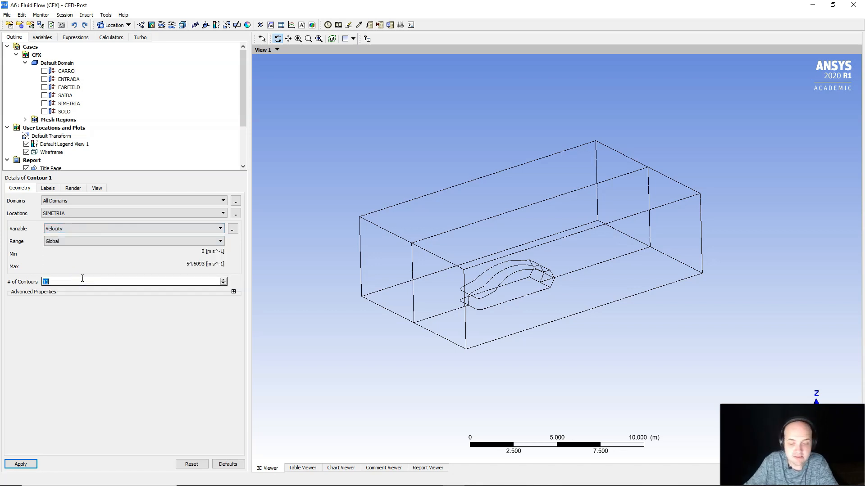
text(50)
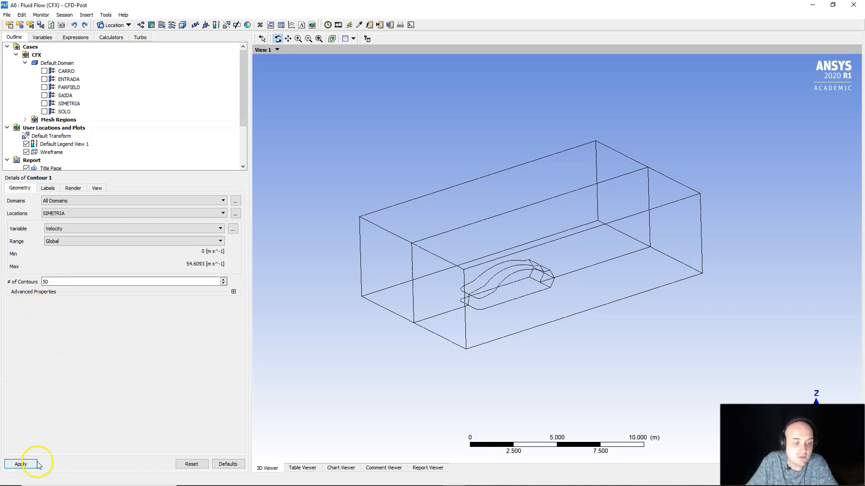
click(23, 464)
Step: Examine the velocity contour on the symmetry plane around the car's nose, hood, roof and rear wake
drag(411, 276, 443, 278)
middle_drag(443, 277, 467, 318)
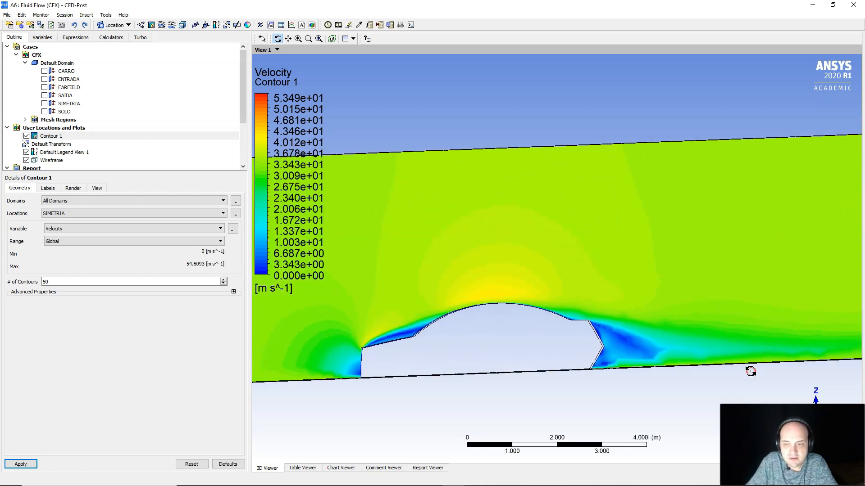
drag(813, 394, 655, 322)
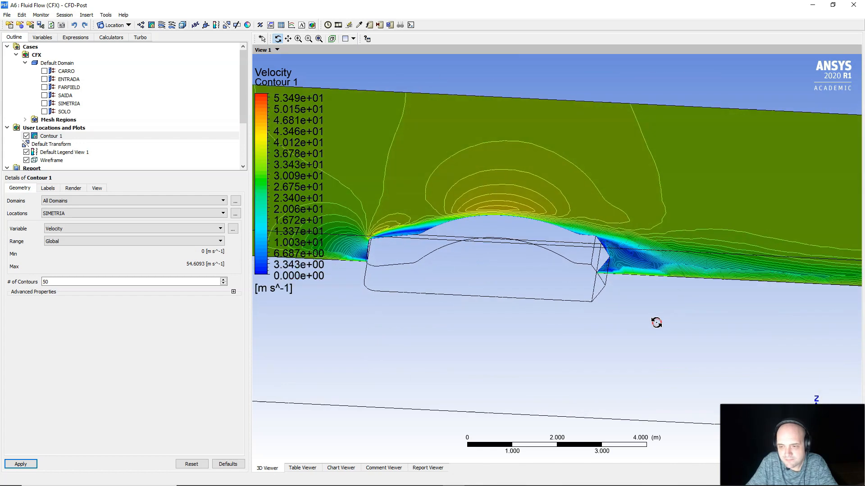
drag(546, 311, 605, 162)
click(288, 38)
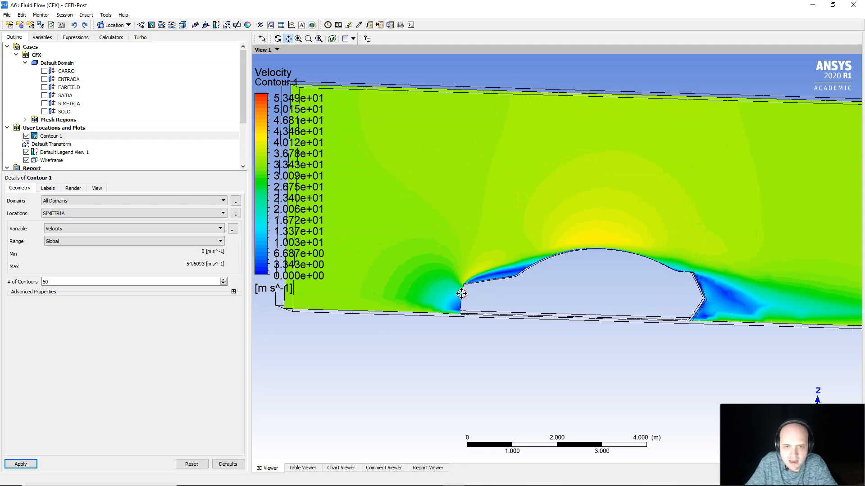
click(668, 293)
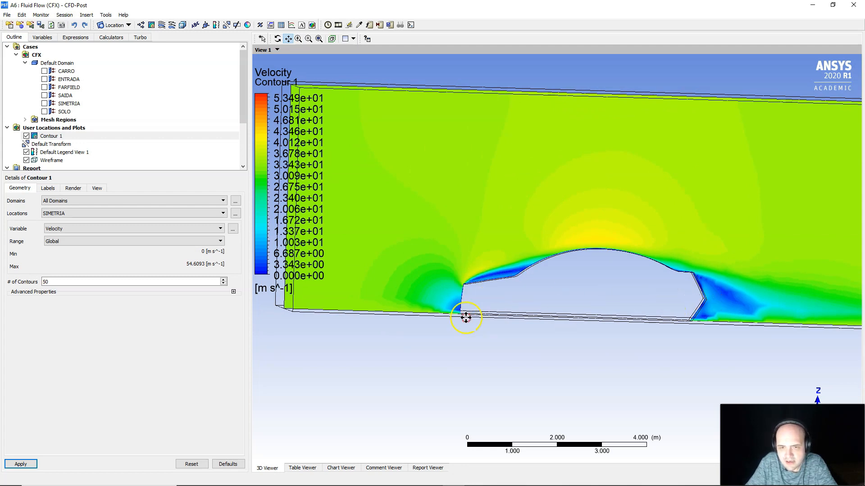
click(455, 294)
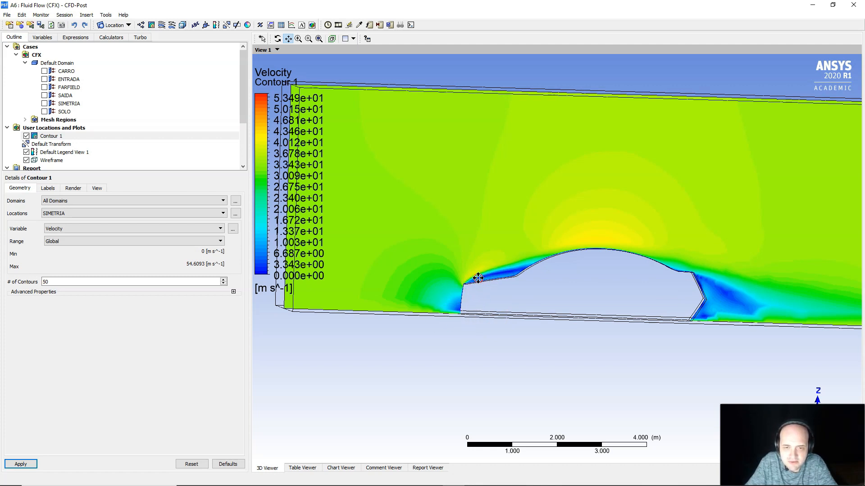
middle_drag(494, 272, 512, 278)
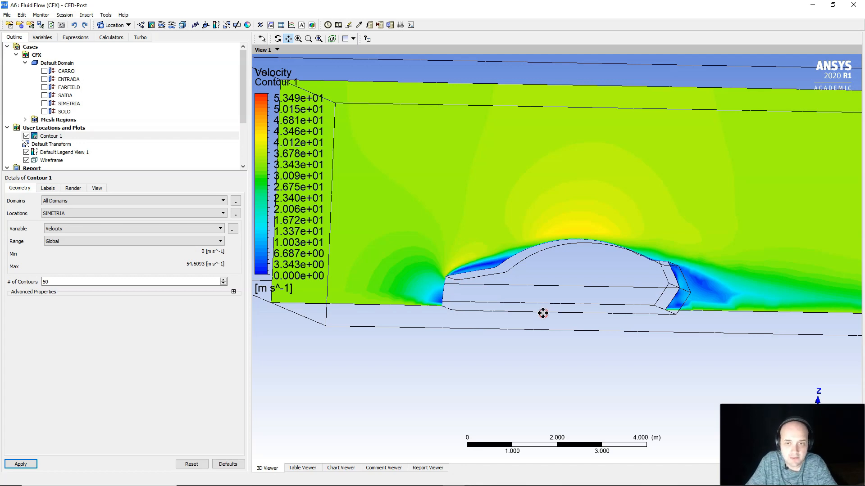
middle_drag(504, 310, 477, 303)
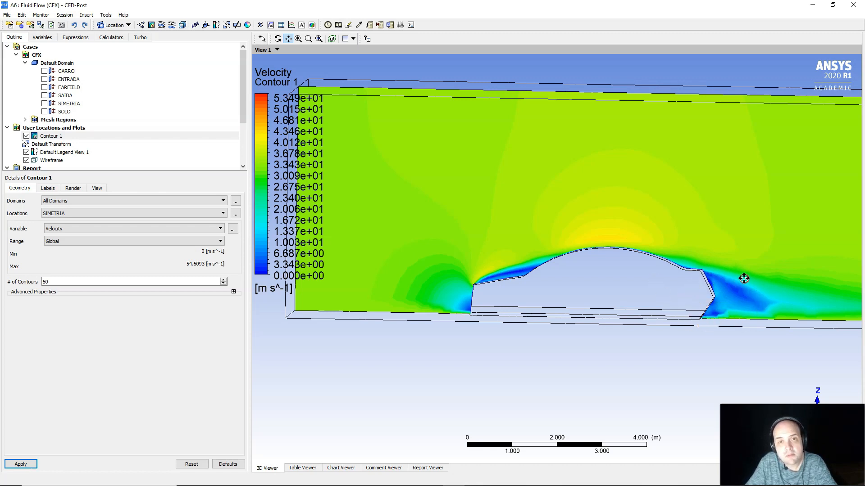
middle_drag(615, 309, 653, 335)
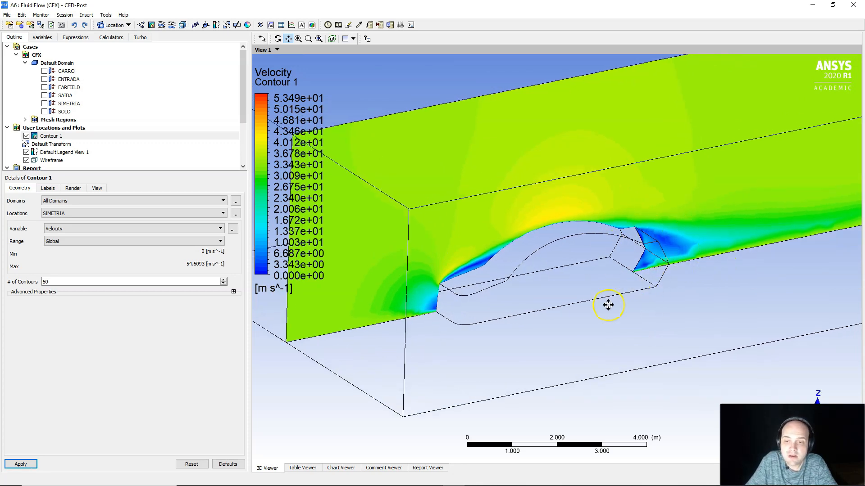
middle_drag(608, 306, 550, 296)
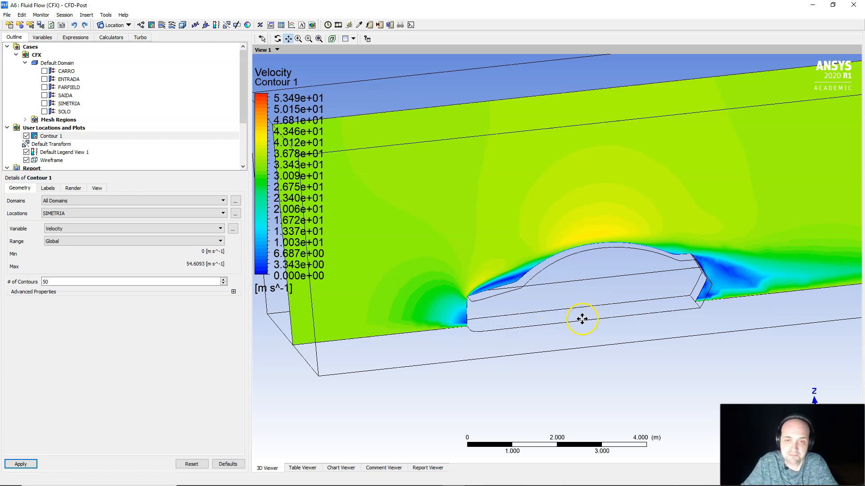
middle_drag(582, 319, 590, 347)
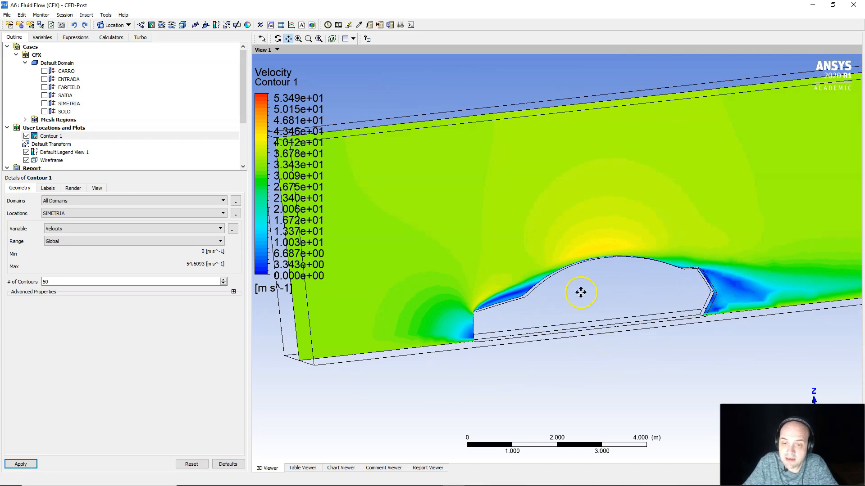
middle_drag(581, 292, 621, 299)
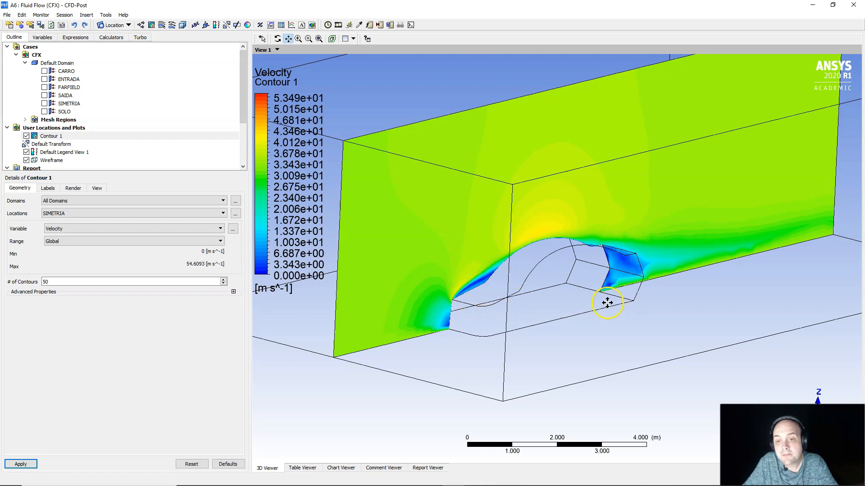
middle_drag(607, 303, 631, 243)
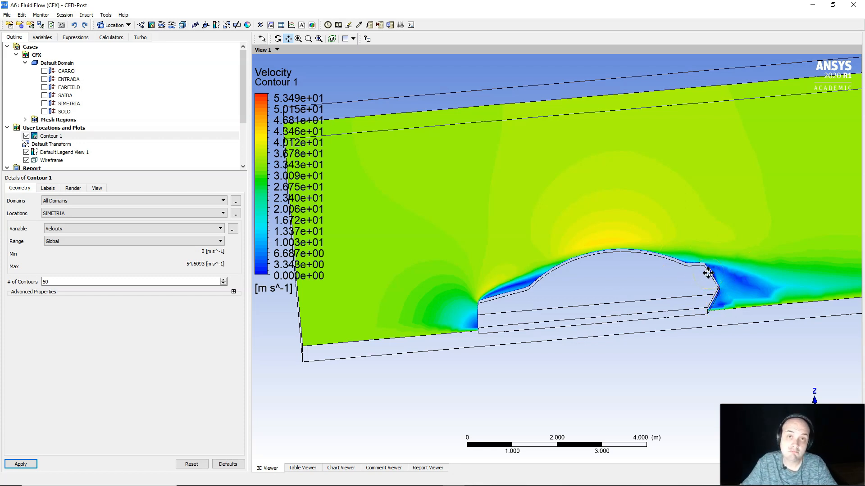
middle_drag(603, 309, 640, 319)
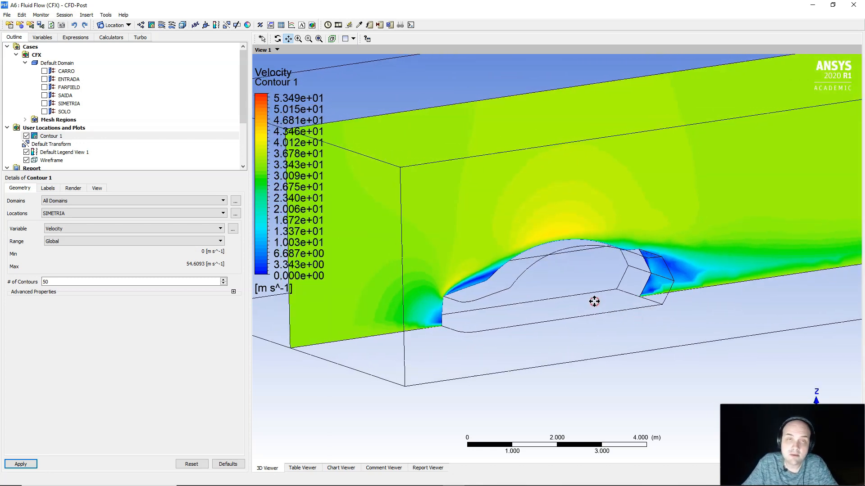
Step: Change the variable of Contour 1 on the symmetry plane to Pressure and apply it
click(54, 136)
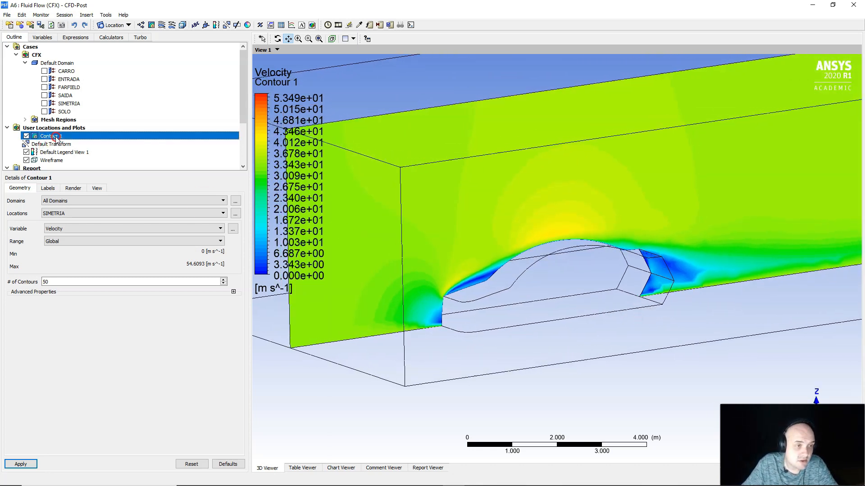
click(66, 233)
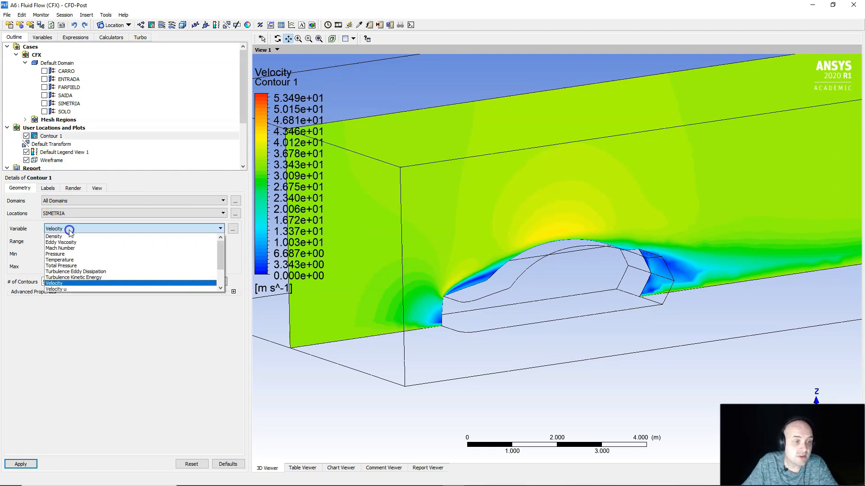
click(67, 256)
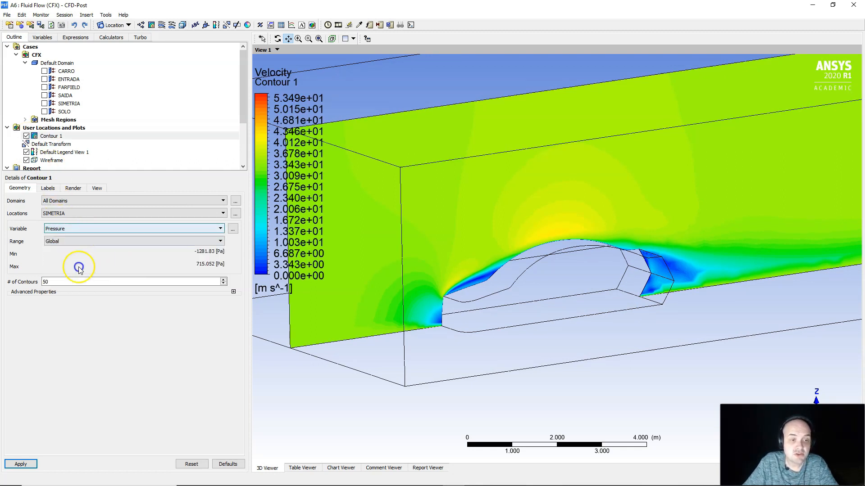
click(35, 464)
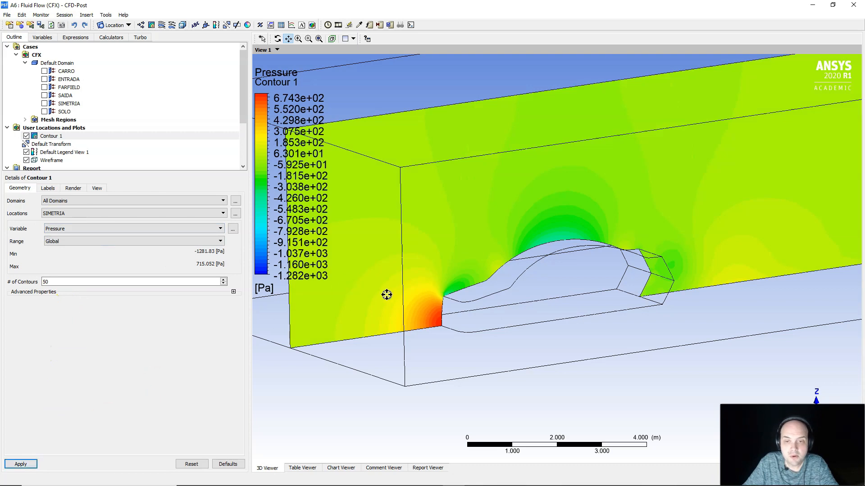
Step: Examine the pressure contour on the symmetry plane around the car's nose, hood, roof and rear end
middle_drag(550, 301, 496, 299)
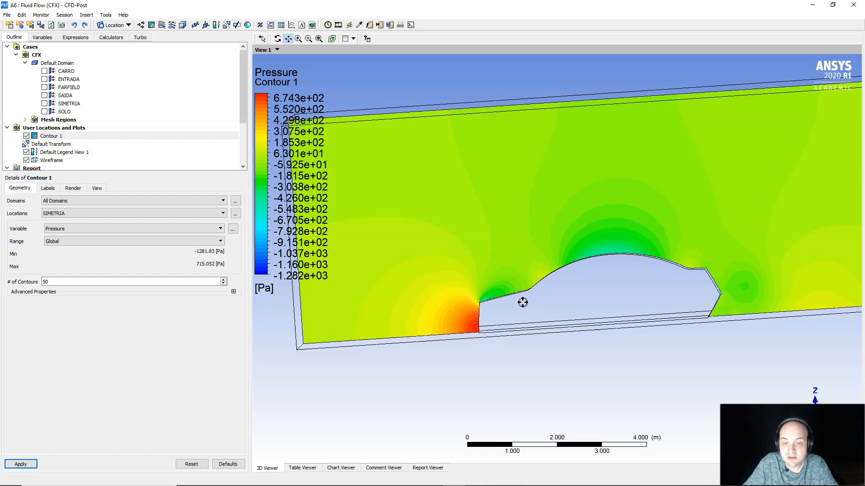
middle_drag(523, 303, 428, 299)
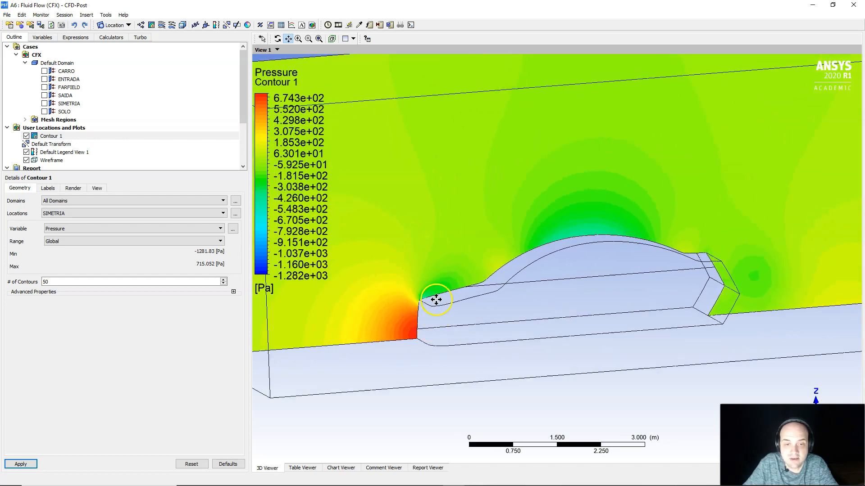
click(308, 39)
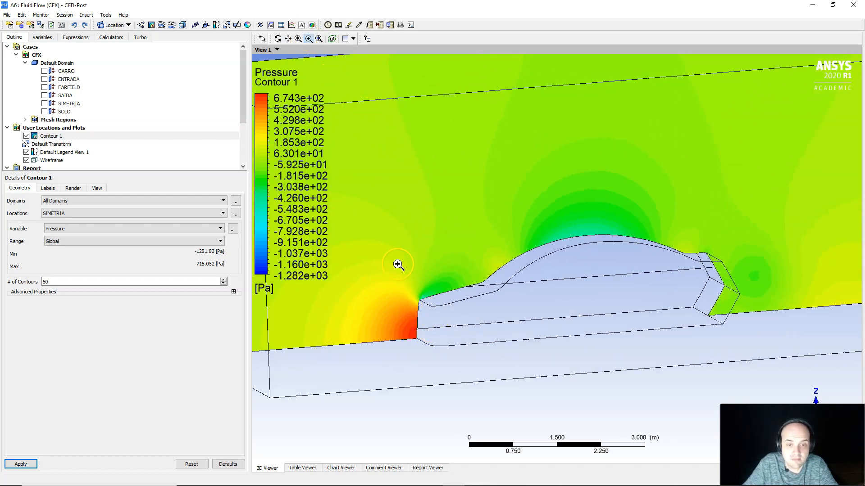
drag(395, 266, 445, 321)
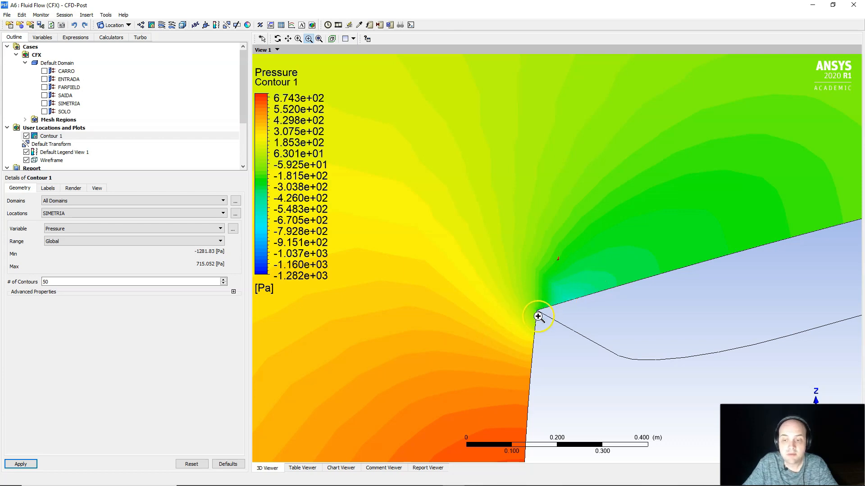
scroll(537, 319, down, 3)
scroll(535, 332, down, 6)
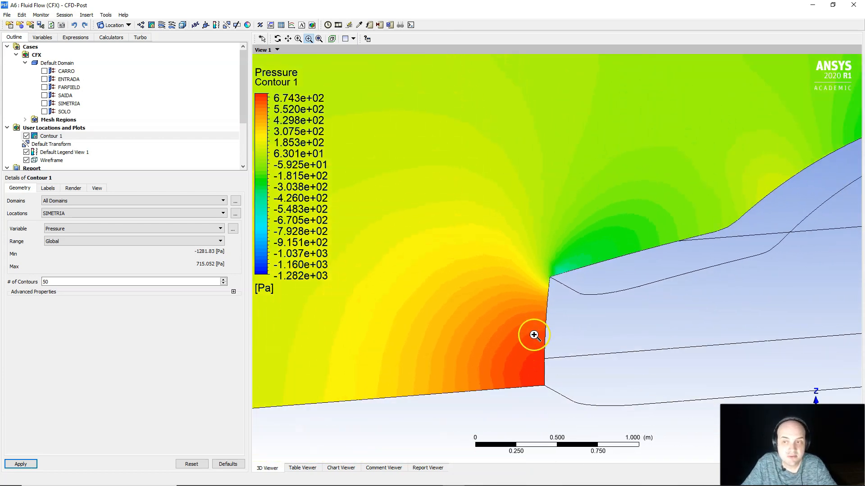
middle_drag(540, 347, 672, 315)
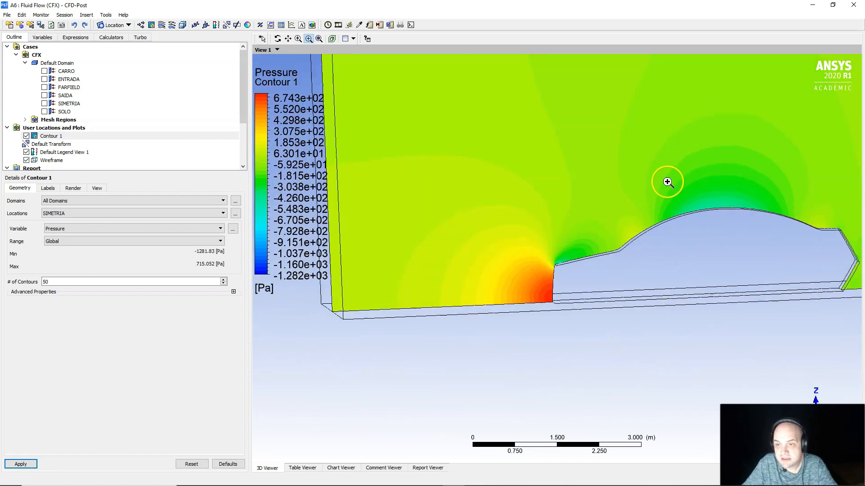
middle_drag(743, 218, 721, 228)
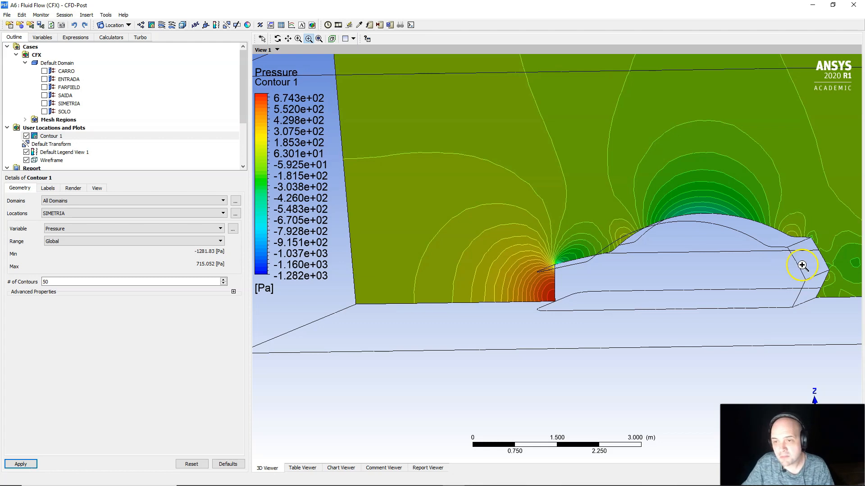
middle_drag(804, 265, 643, 191)
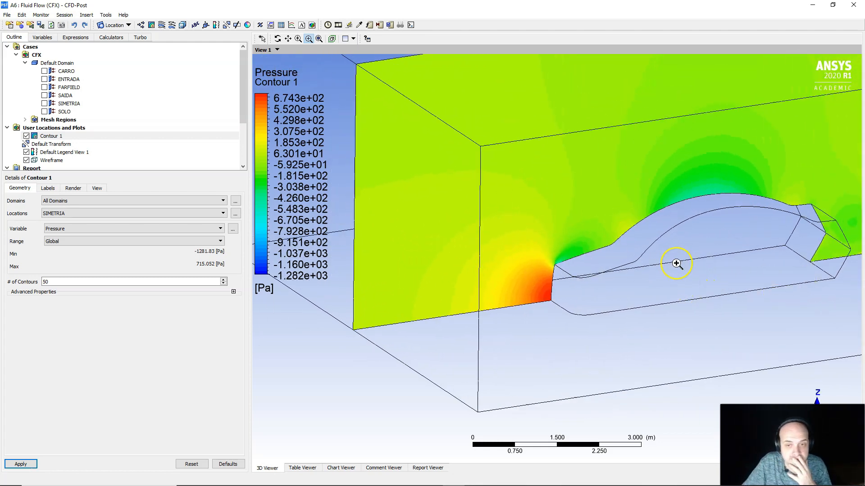
middle_drag(782, 248, 685, 293)
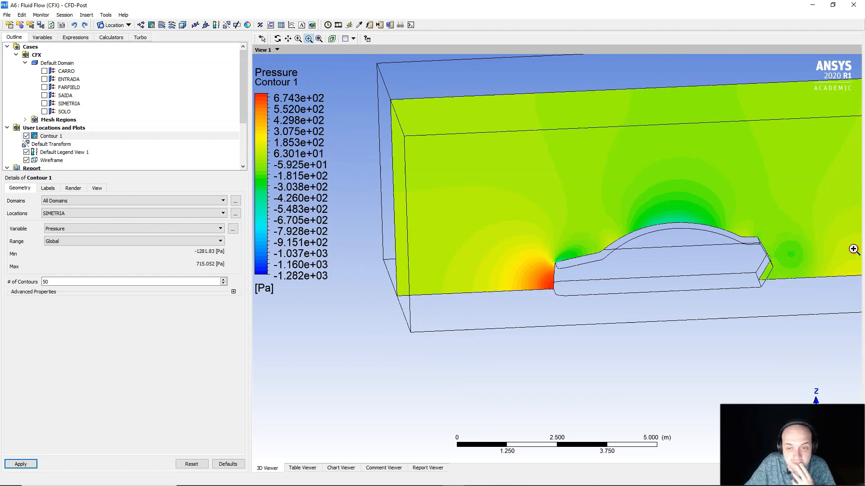
middle_drag(621, 270, 652, 286)
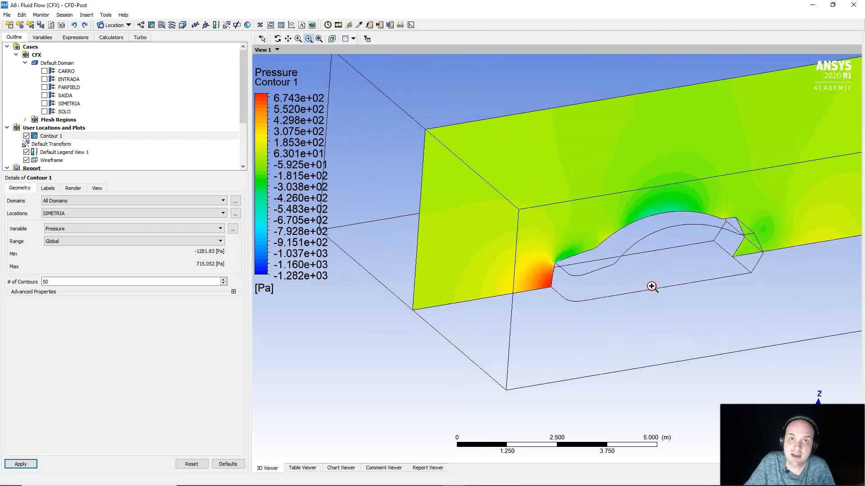
scroll(650, 287, down, 3)
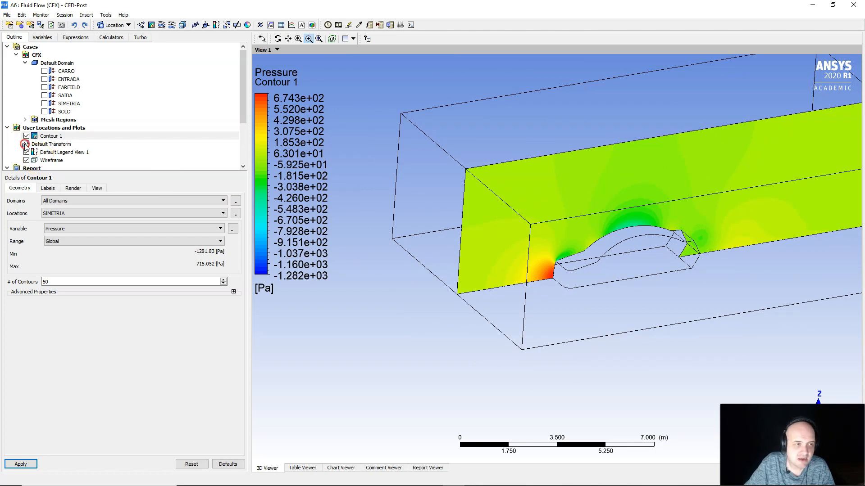
Step: Hide Contour 1 and insert a streamline with the default name Streamline 1
click(27, 136)
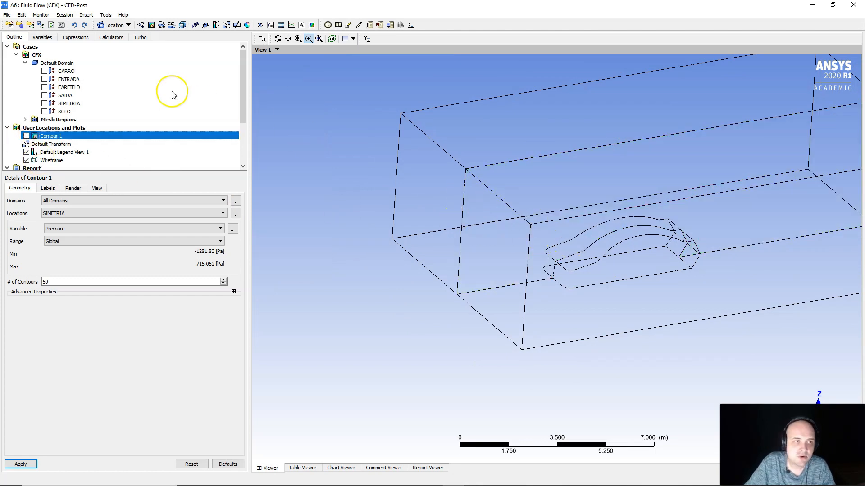
click(86, 15)
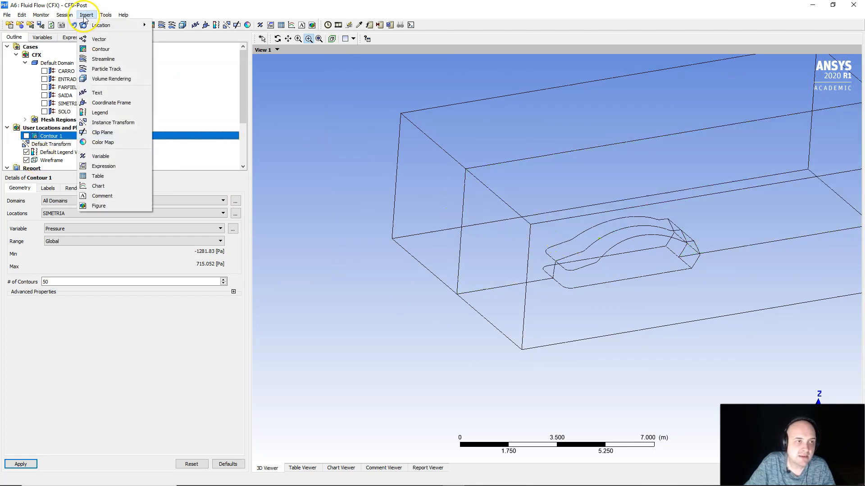
click(103, 59)
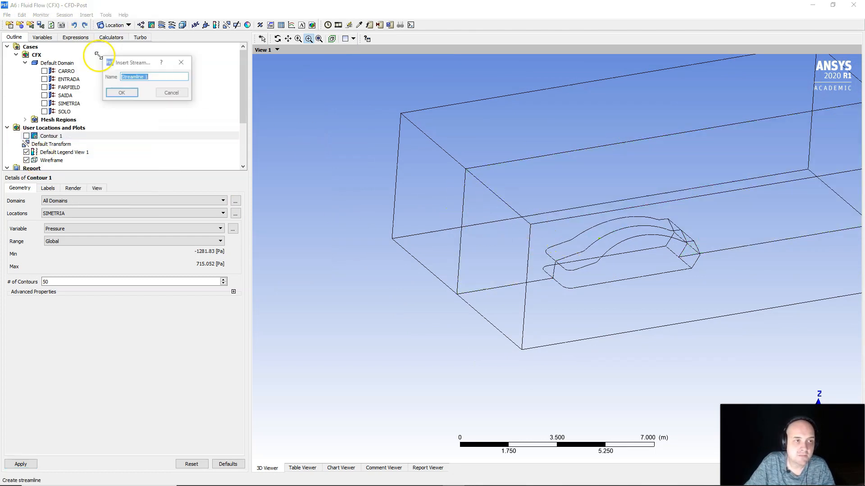
click(120, 93)
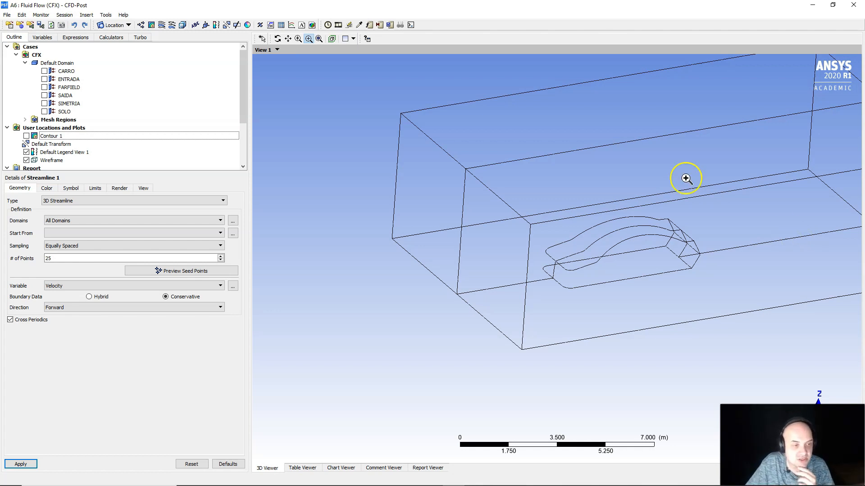
Step: Start the 3D streamlines from CARRO with 500 equally spaced points, and apply the plot
click(134, 233)
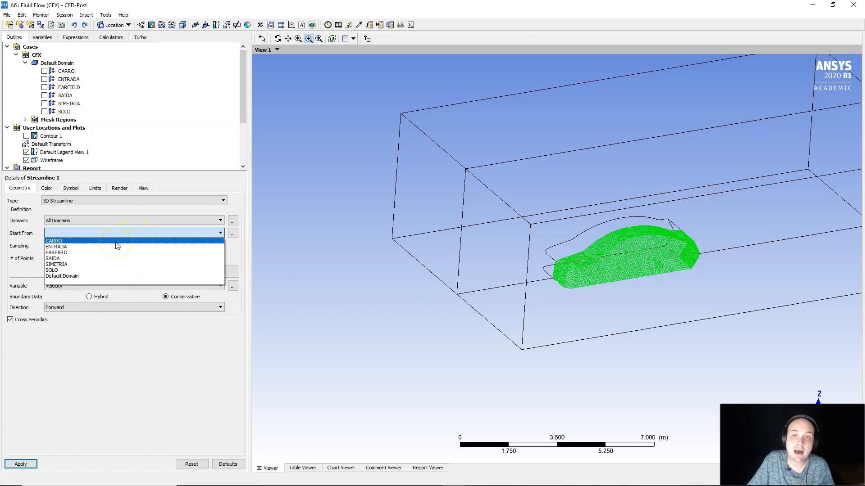
click(116, 242)
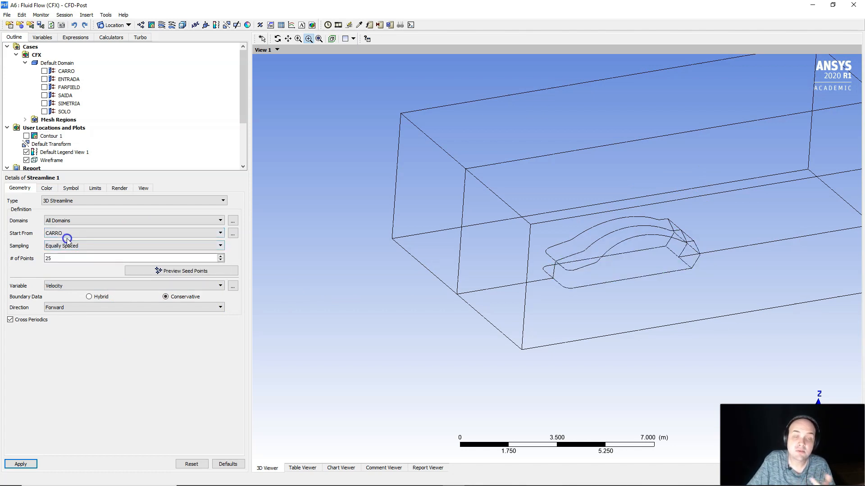
click(50, 259)
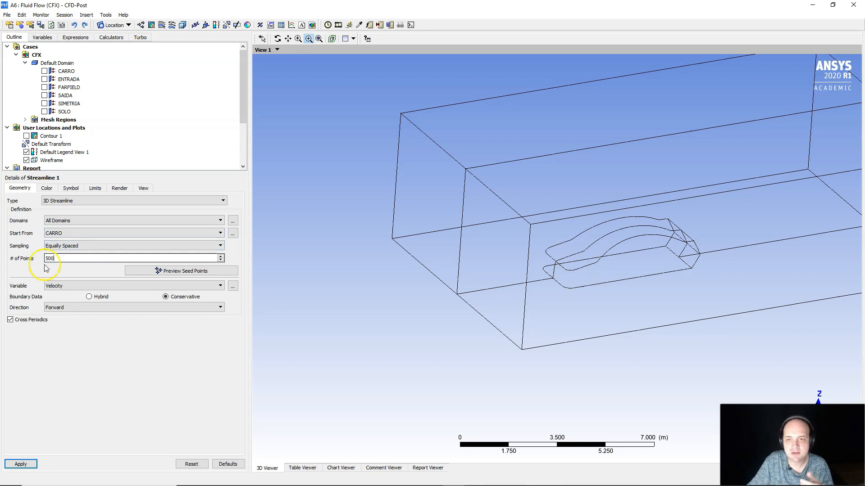
text(500)
click(20, 464)
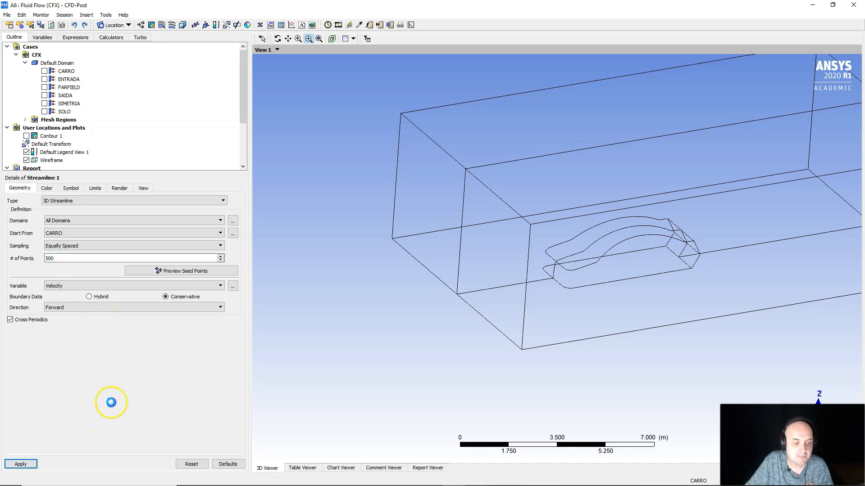
Step: Set the streamline's number of points to 1500 and apply the change
middle_drag(540, 384, 556, 365)
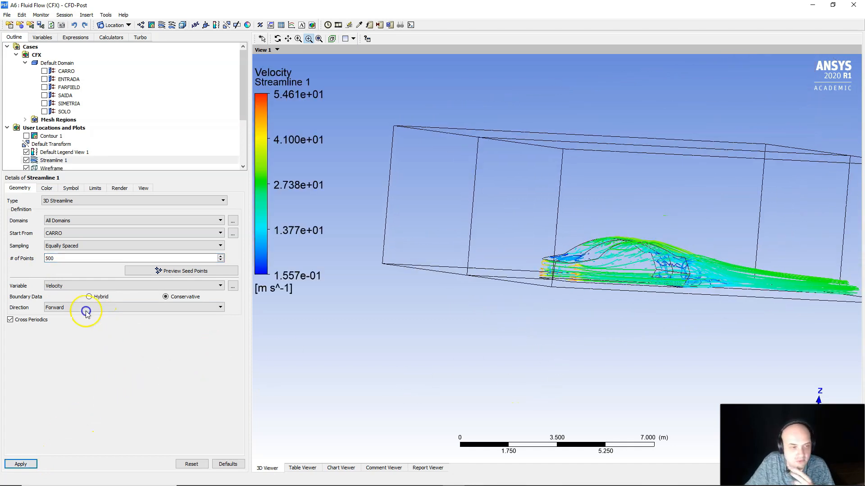
double_click(55, 259)
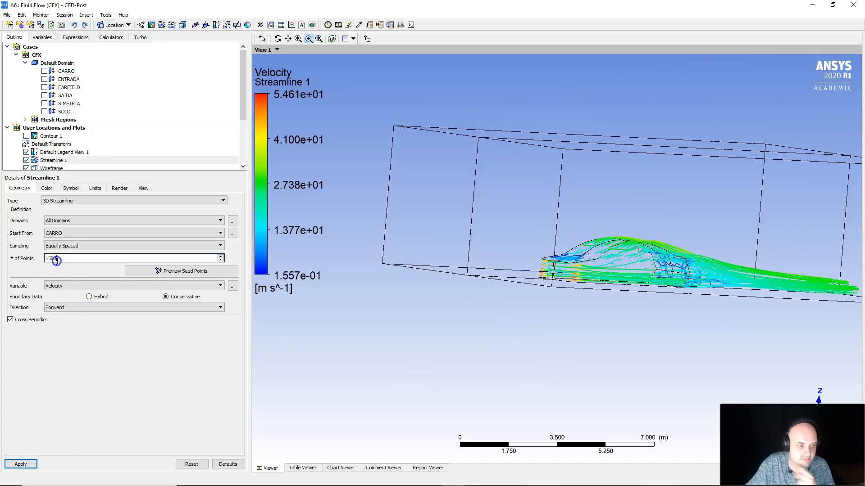
click(30, 464)
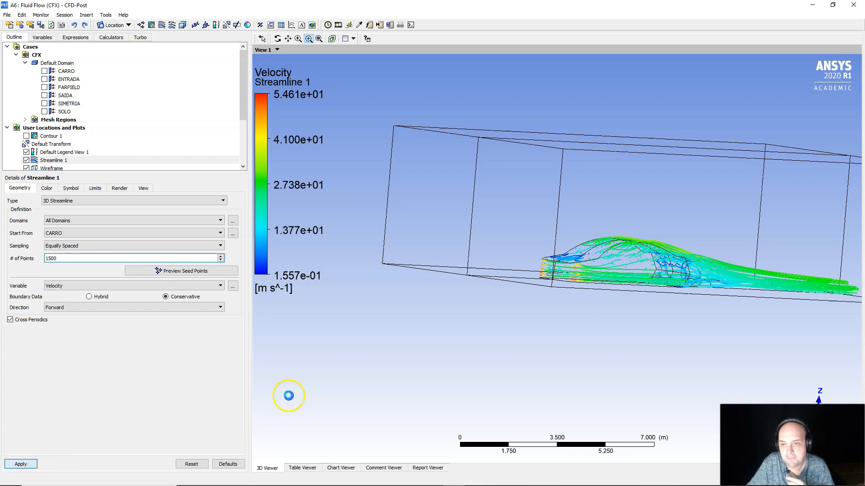
Step: Examine the velocity streamlines around the car's front end and over the hood up to the windshield
middle_drag(585, 354, 479, 399)
scroll(656, 388, up, 10)
scroll(640, 401, up, 3)
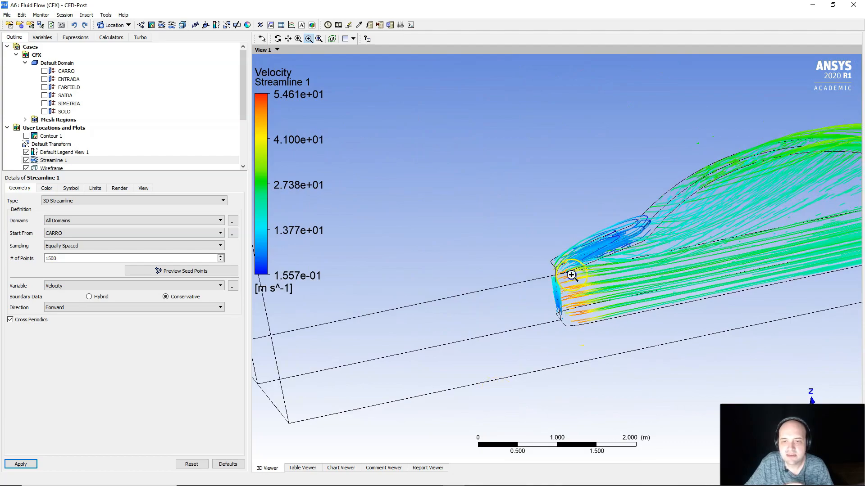
shift+middle_drag(560, 277, 527, 369)
middle_drag(527, 368, 489, 361)
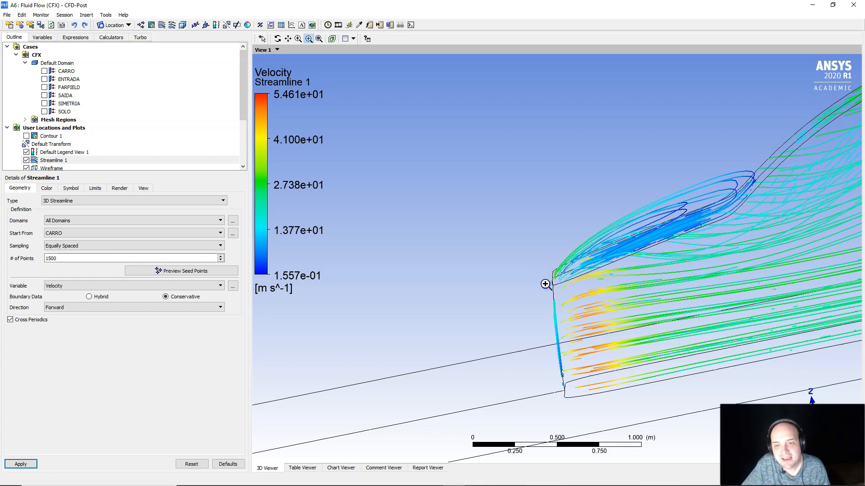
click(648, 222)
middle_drag(659, 227, 663, 222)
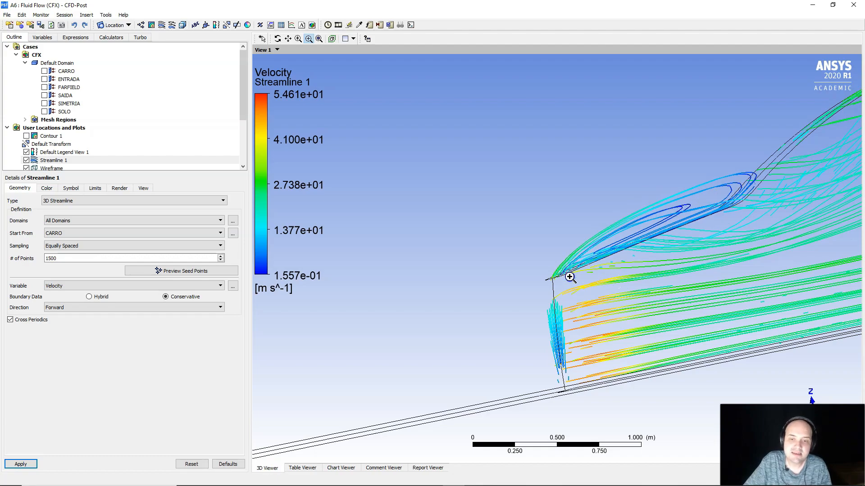
scroll(570, 292, down, 10)
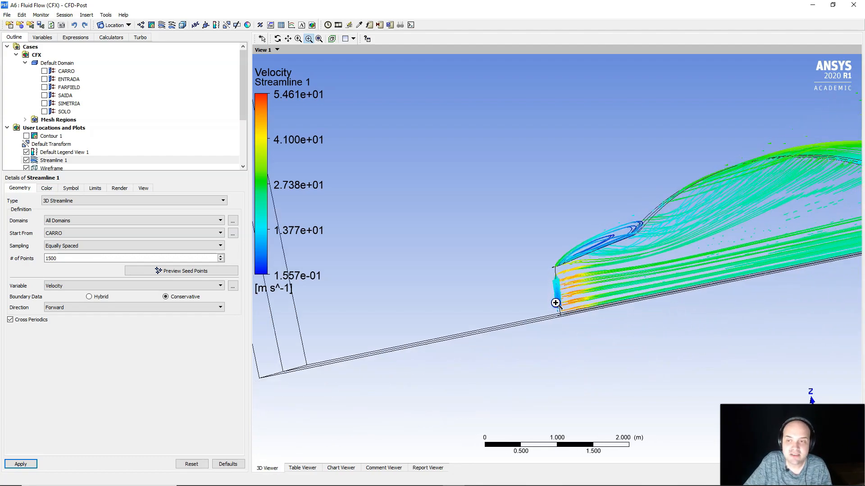
Step: Examine the streamlines behind the car, checking the recirculation at the rear and the wake from several angles
middle_drag(535, 328, 682, 292)
click(288, 39)
drag(751, 264, 456, 333)
scroll(494, 392, up, 8)
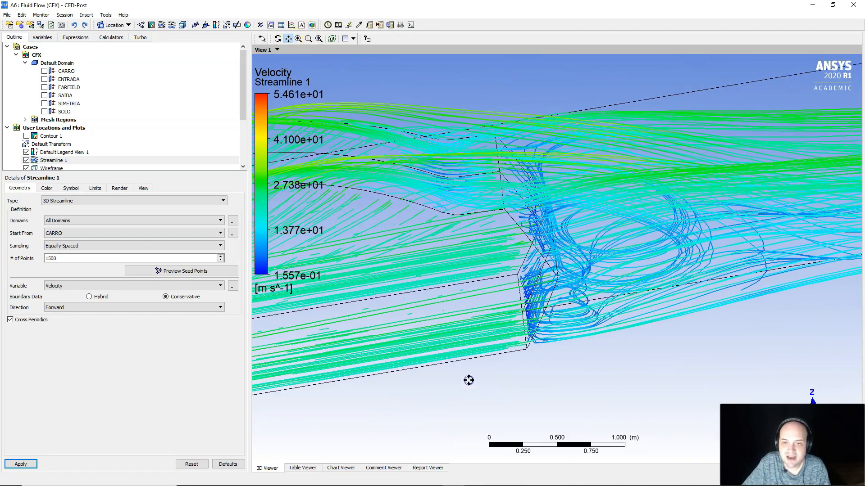
middle_drag(467, 380, 466, 362)
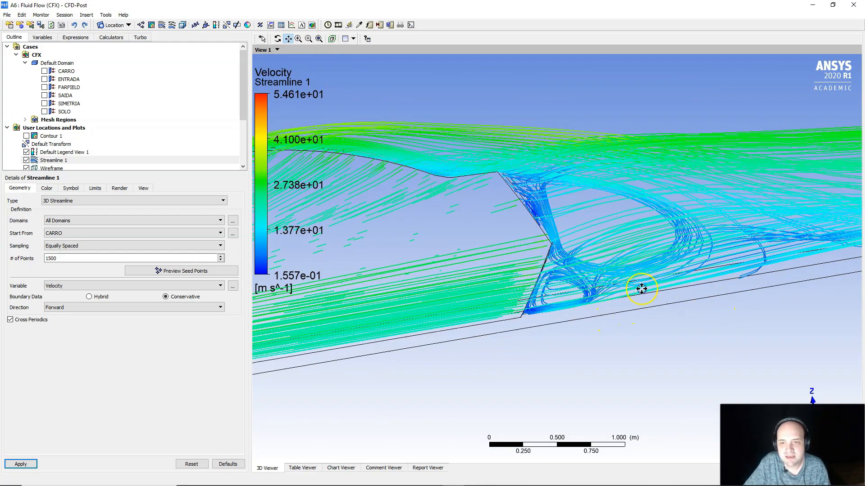
middle_drag(528, 189, 535, 261)
scroll(450, 332, down, 3)
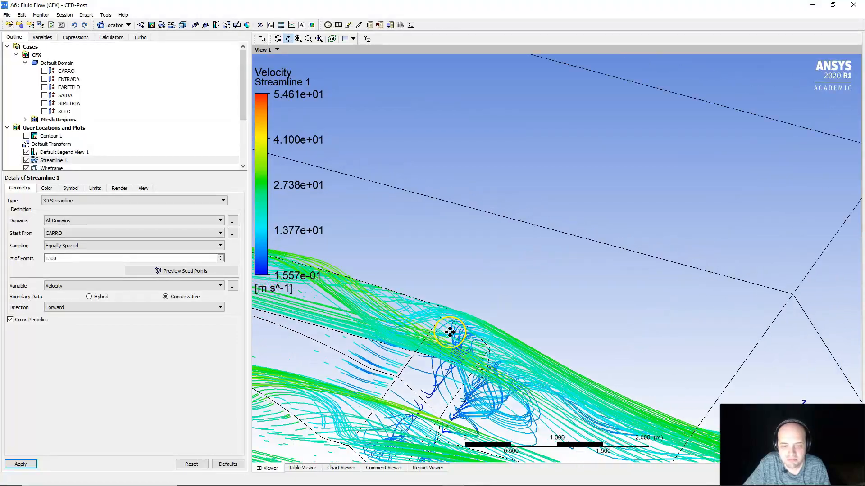
scroll(450, 332, down, 2)
middle_drag(448, 387, 466, 358)
drag(403, 358, 451, 313)
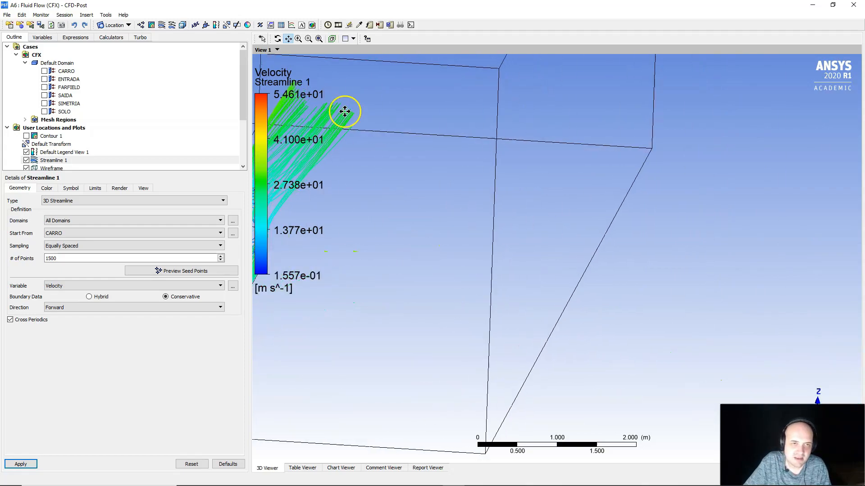
drag(409, 224, 737, 249)
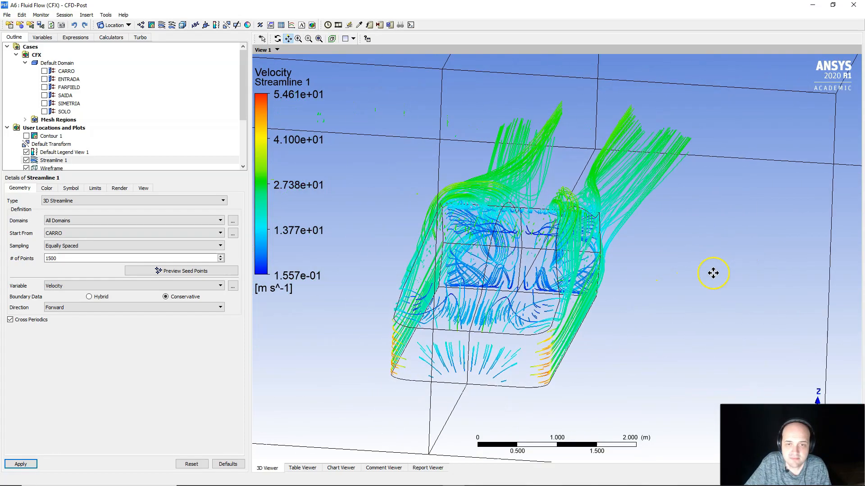
Step: Examine the velocity streamlines around the mirrored car from the front and from an oblique overall view
scroll(656, 317, up, 3)
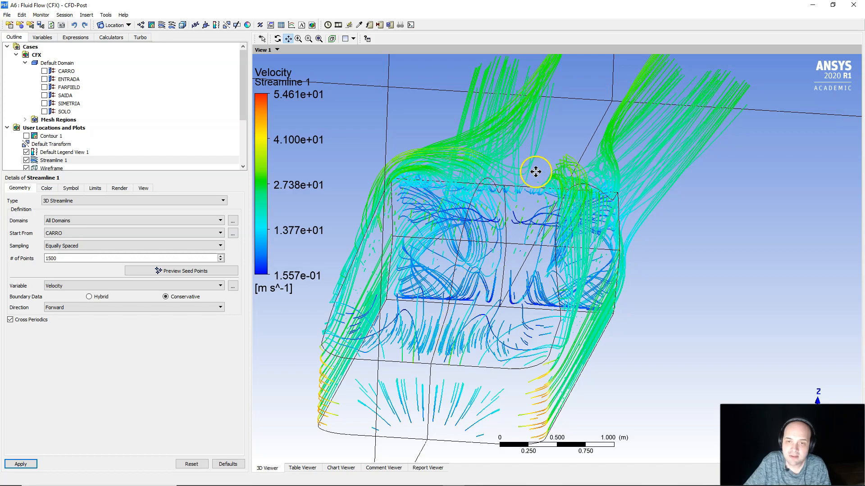
middle_drag(535, 279, 549, 256)
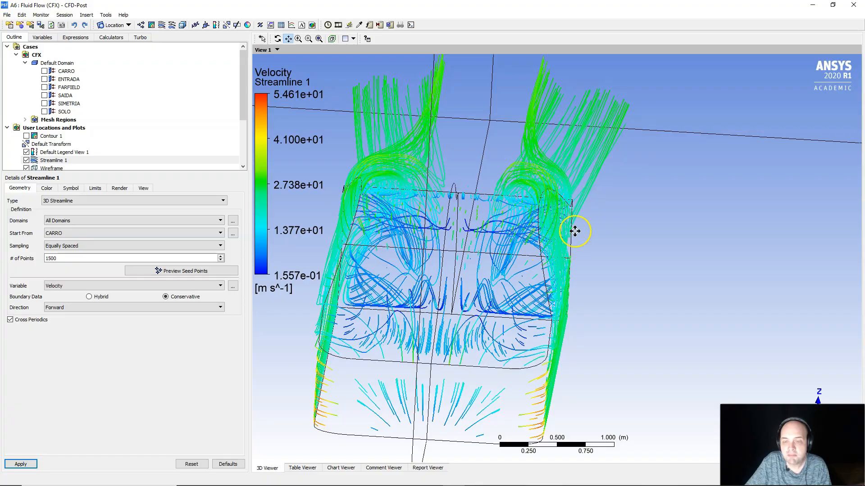
middle_drag(599, 313, 527, 359)
scroll(444, 308, down, 3)
scroll(527, 358, down, 1)
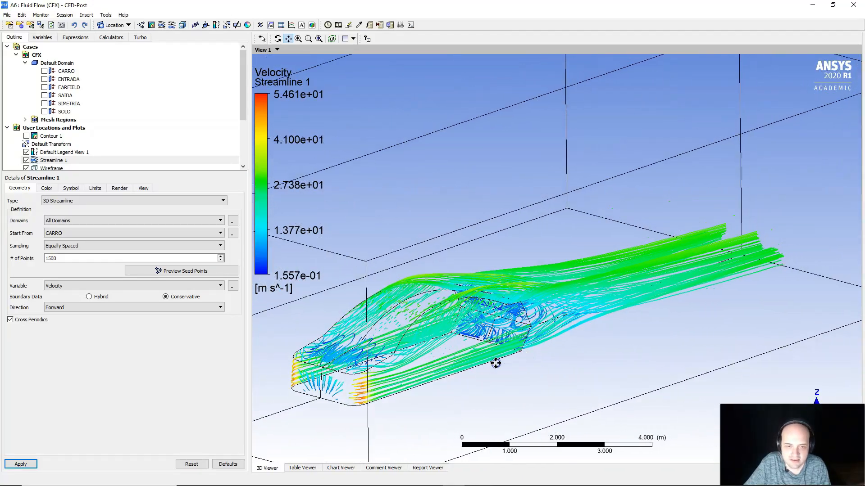
drag(488, 366, 604, 305)
scroll(604, 305, up, 1)
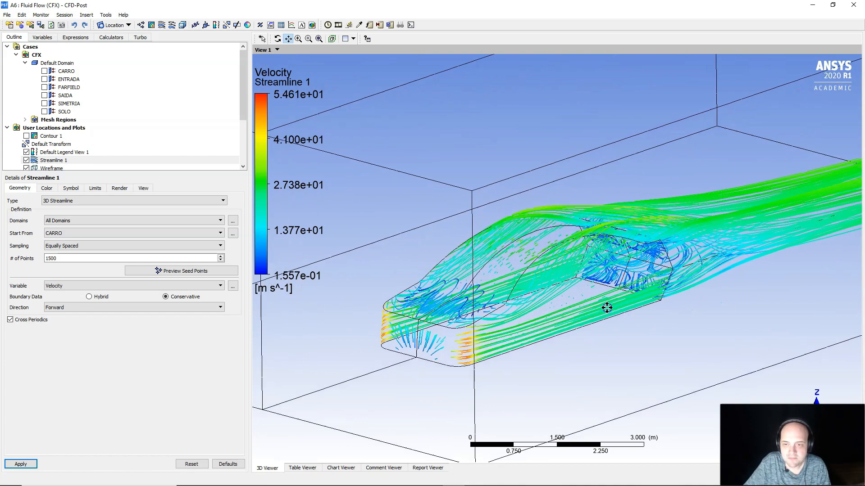
middle_drag(608, 310, 618, 319)
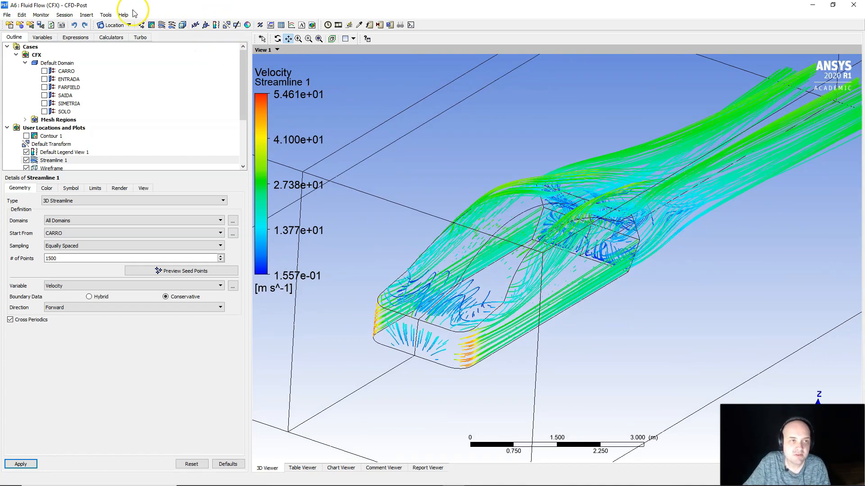
Step: Play a quick animation of Streamline 1, slowed to 729 frames, to watch the flow particles move around the car
click(106, 15)
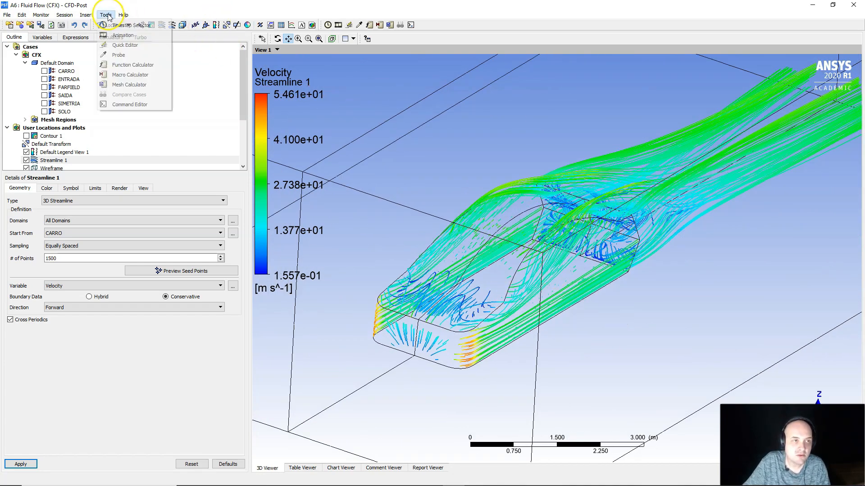
click(122, 35)
click(27, 145)
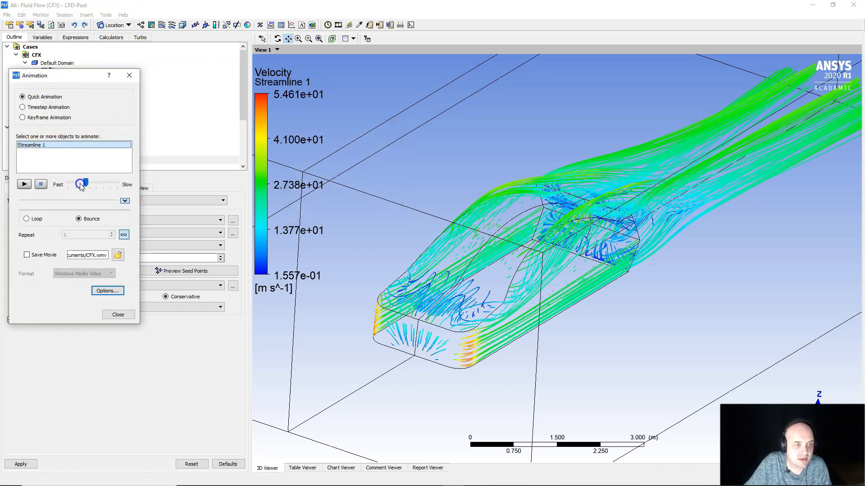
drag(81, 186, 93, 184)
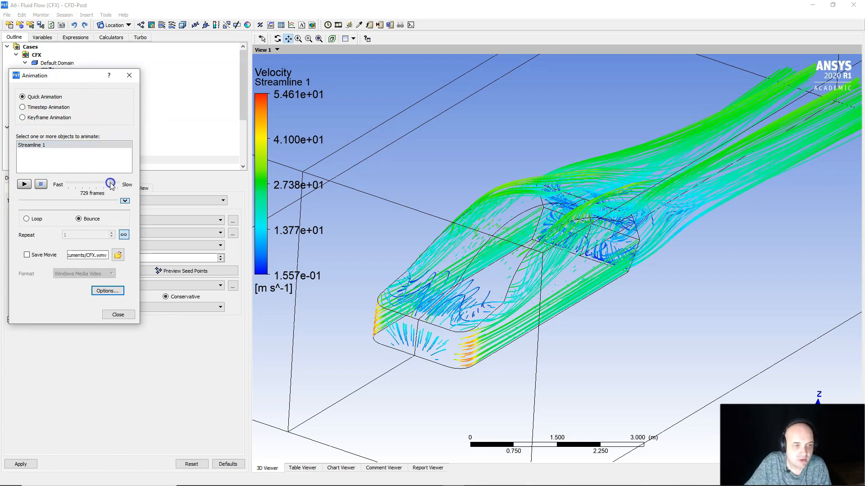
click(24, 185)
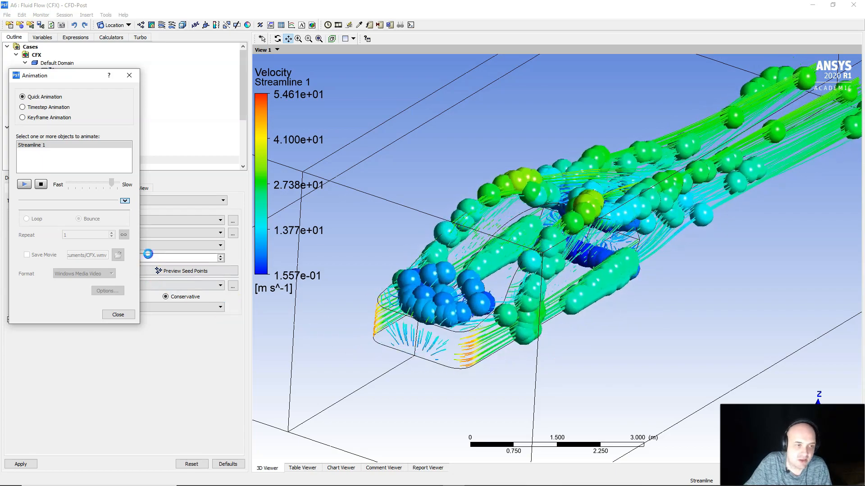
drag(585, 181, 608, 262)
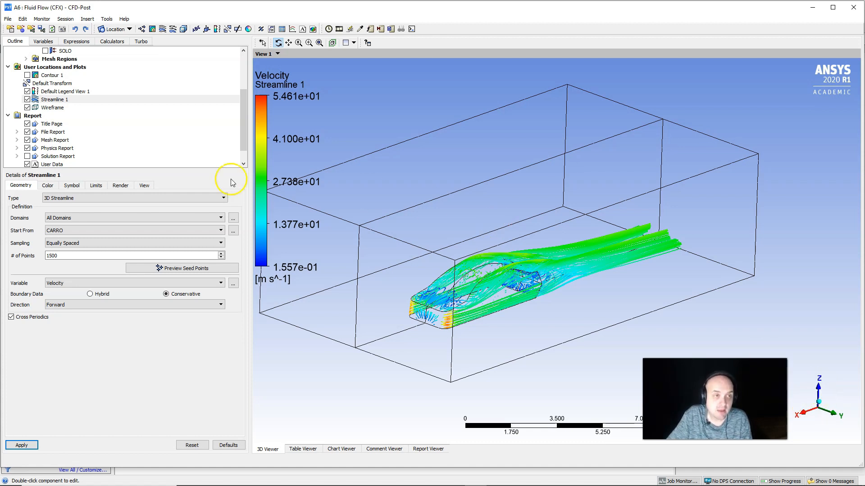
Step: Calculate the force on CARRO in the global X direction with the Function Calculator, for all fluids
click(108, 41)
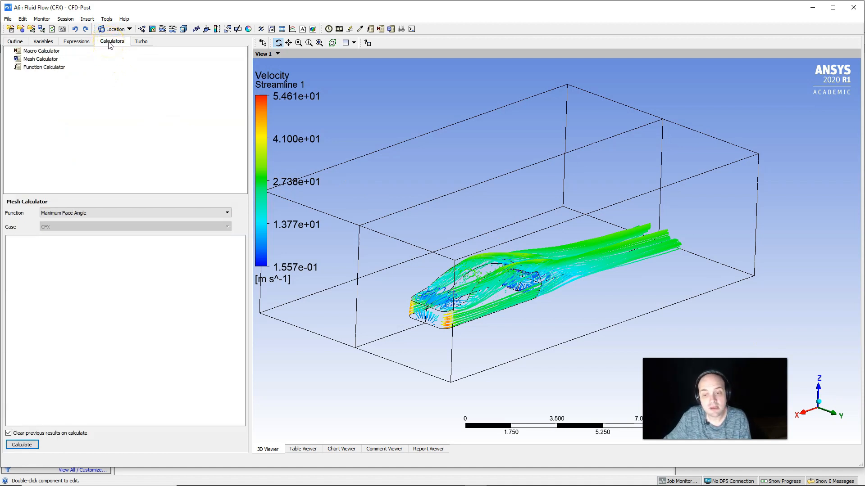
click(45, 67)
click(85, 218)
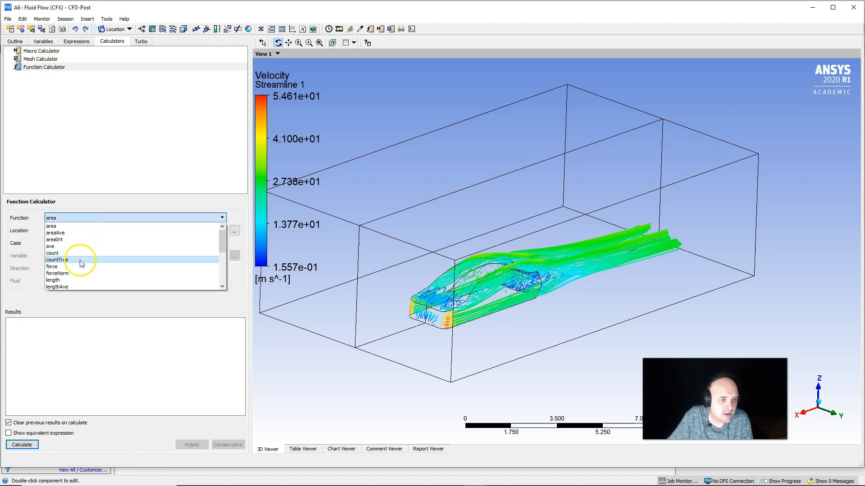
click(78, 267)
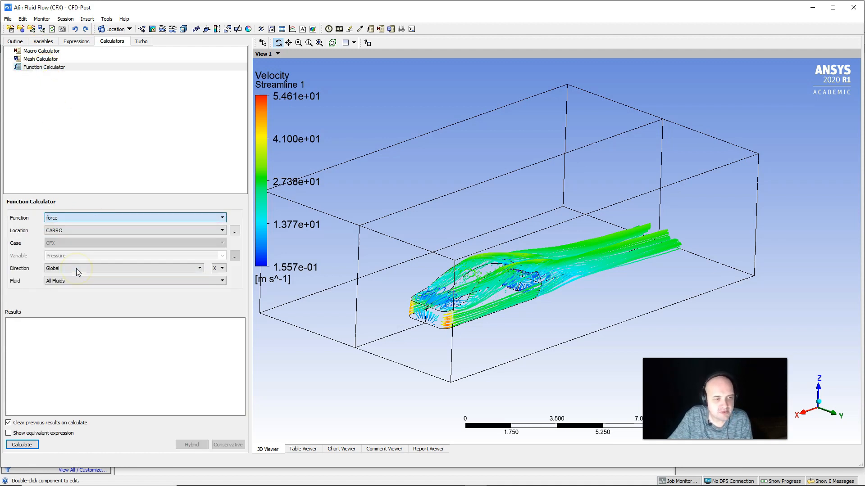
click(70, 232)
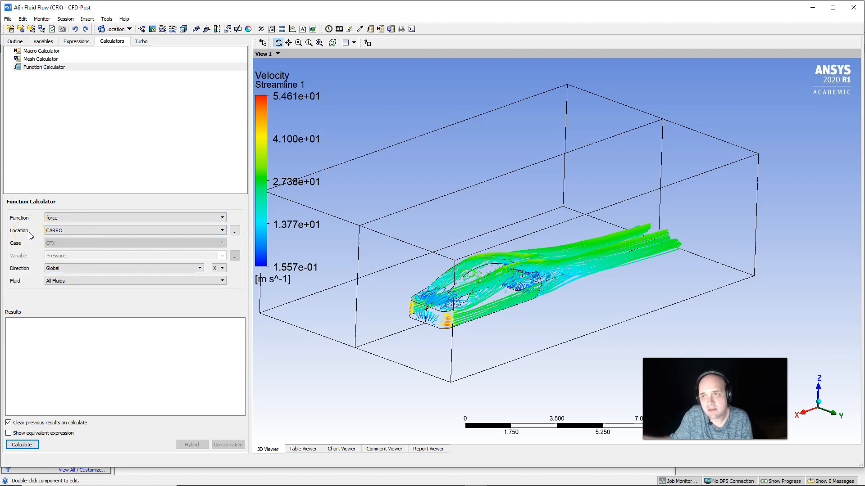
click(50, 233)
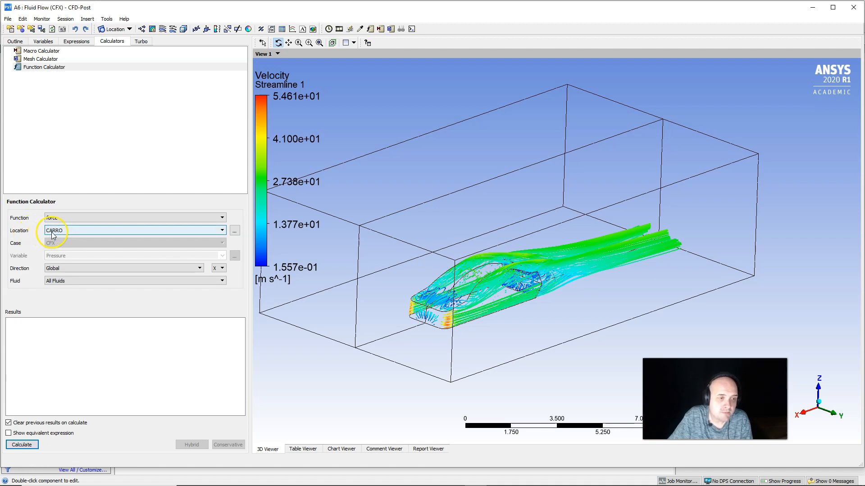
click(15, 268)
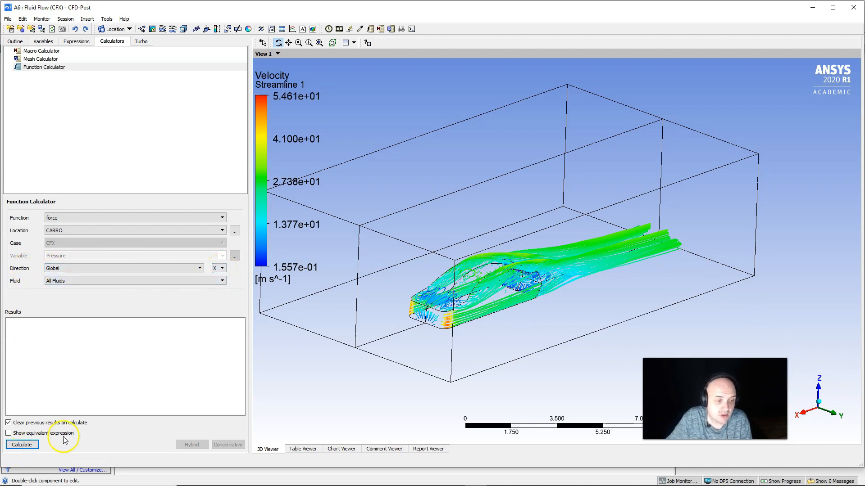
click(21, 444)
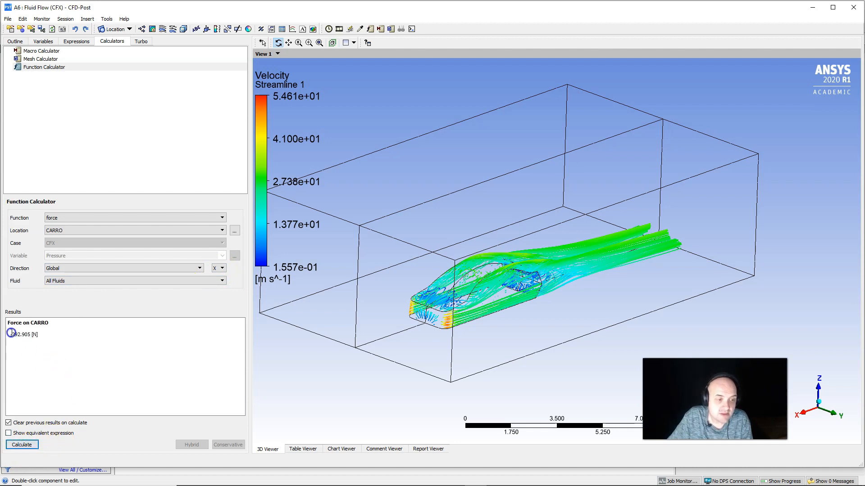
drag(11, 334, 18, 333)
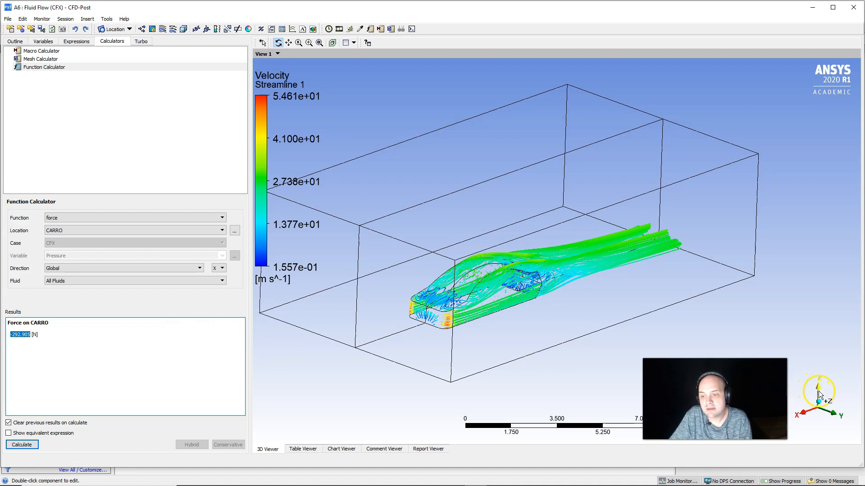
Step: Calculate the force on CARRO in the global Z direction
click(222, 269)
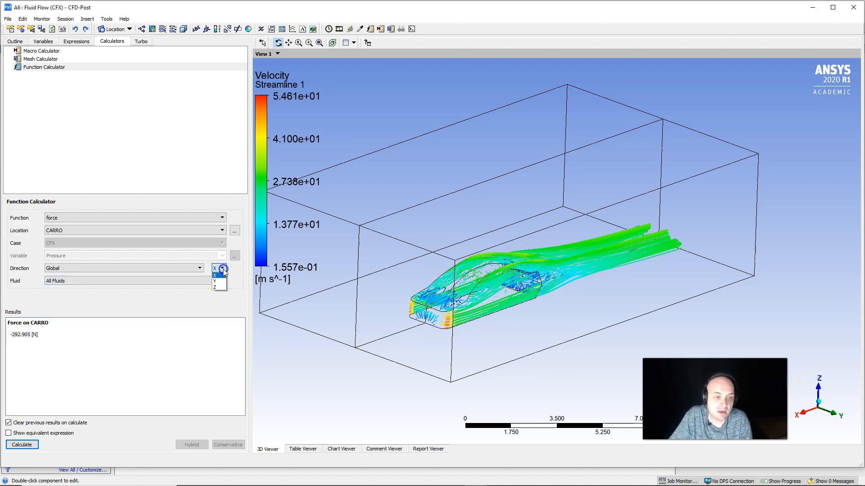
click(220, 286)
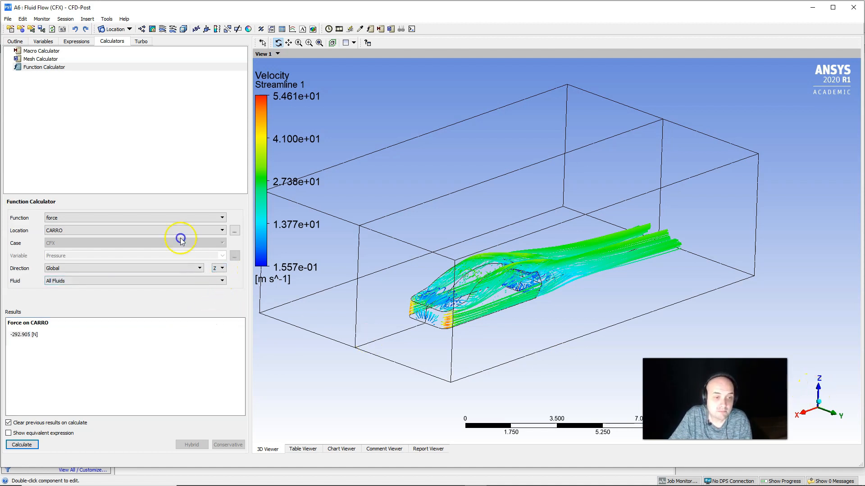
click(28, 444)
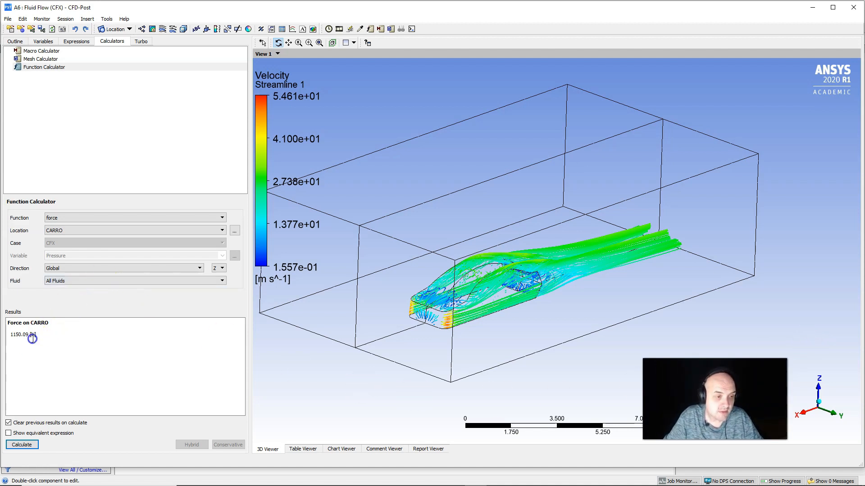
drag(10, 334, 28, 332)
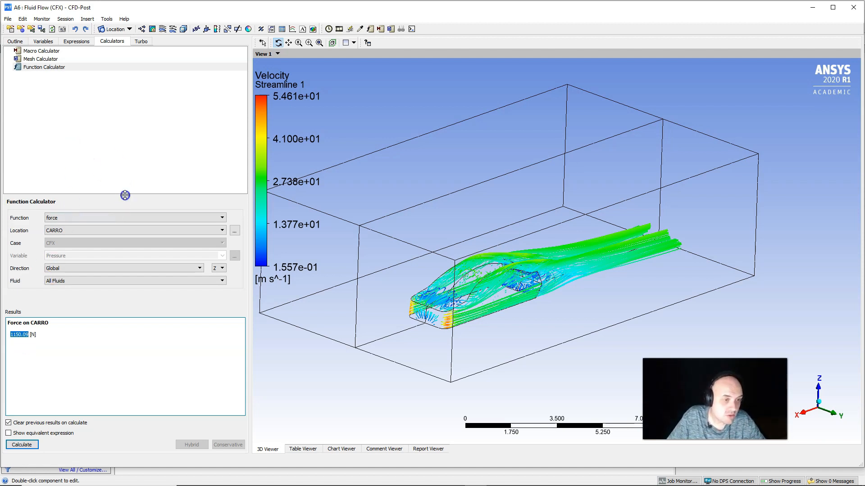
Step: Calculate the force on CARRO in the global Y direction
click(222, 269)
click(221, 282)
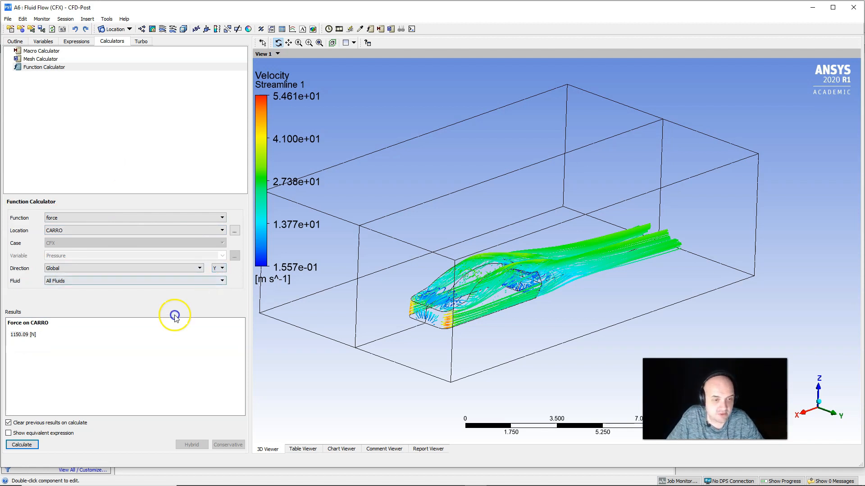
click(21, 445)
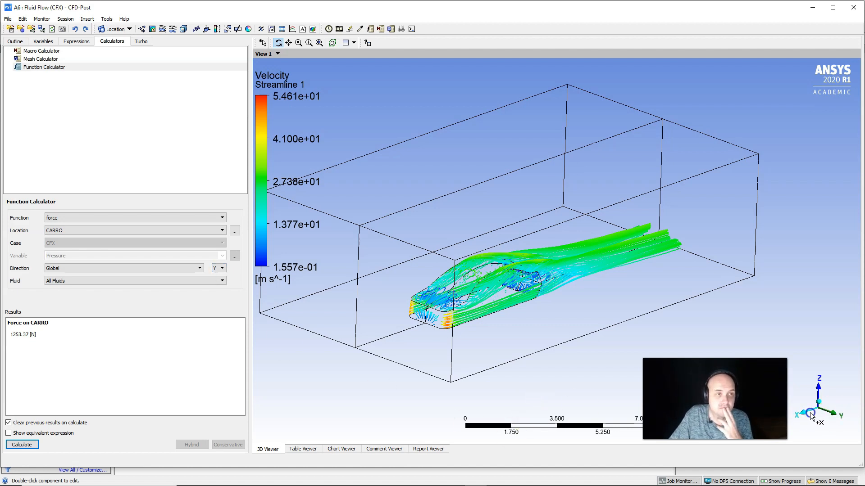
click(217, 384)
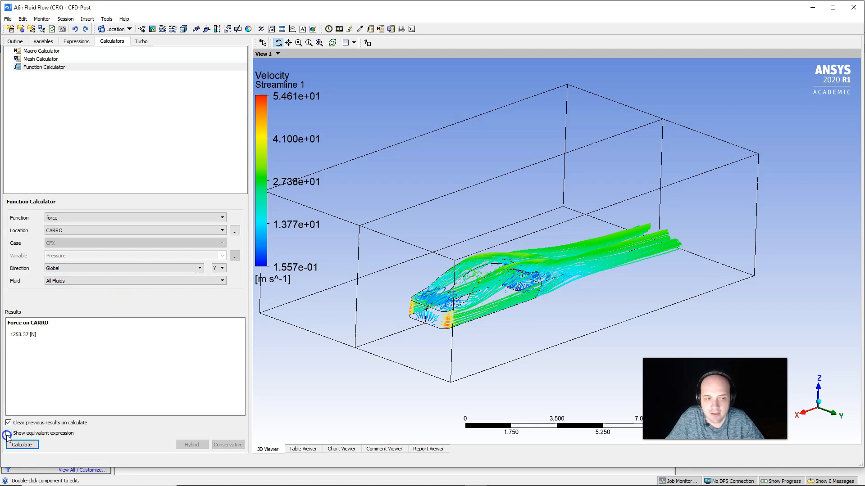
click(218, 269)
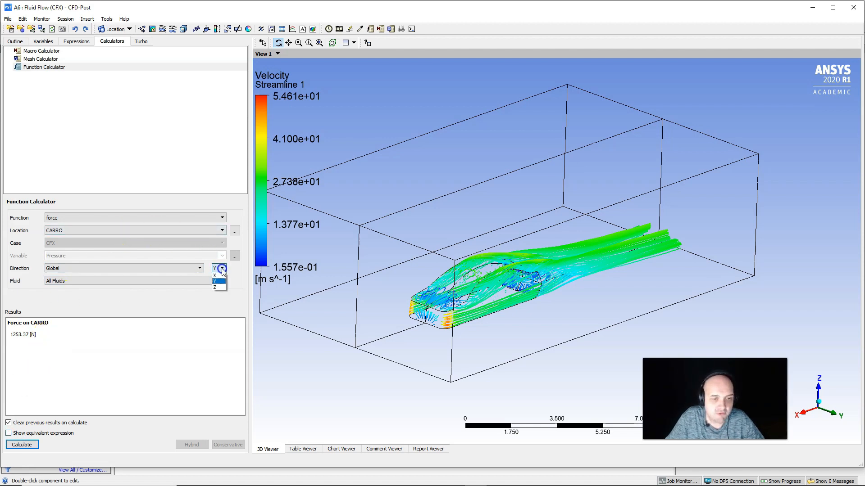
click(217, 276)
click(220, 269)
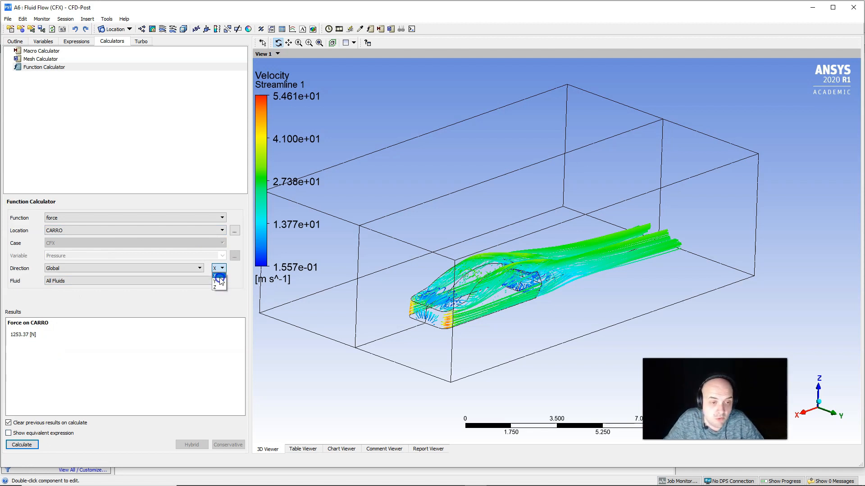
click(216, 275)
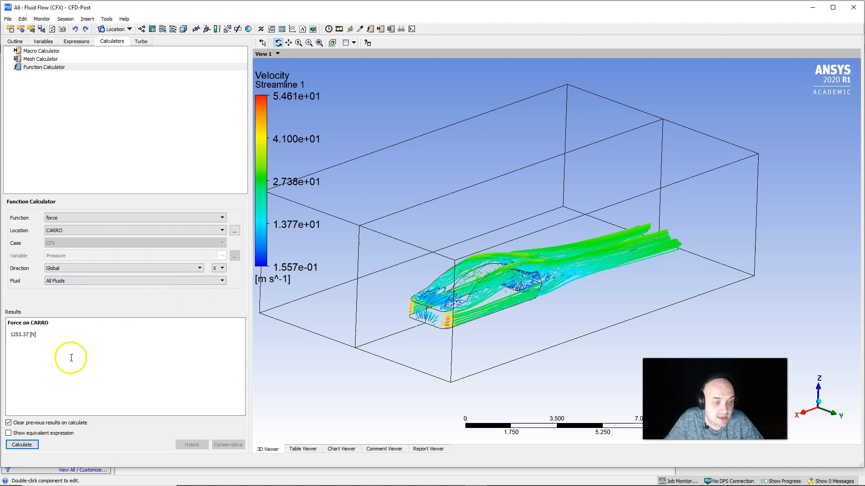
click(8, 433)
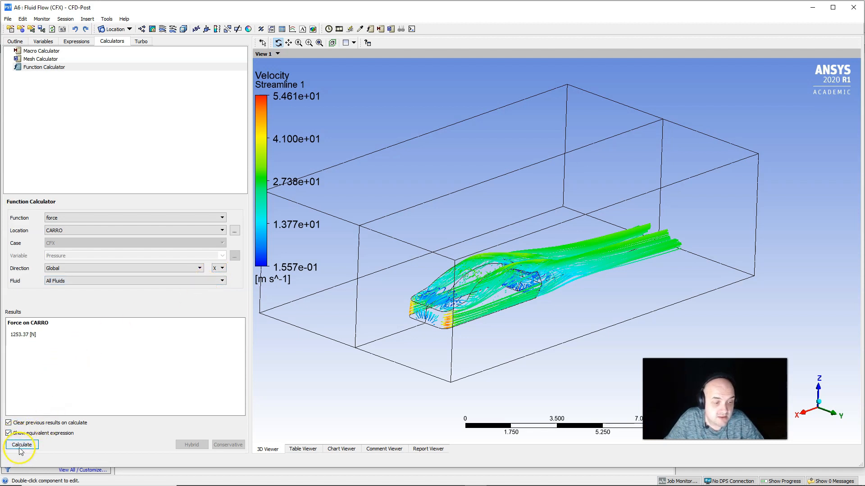
click(21, 446)
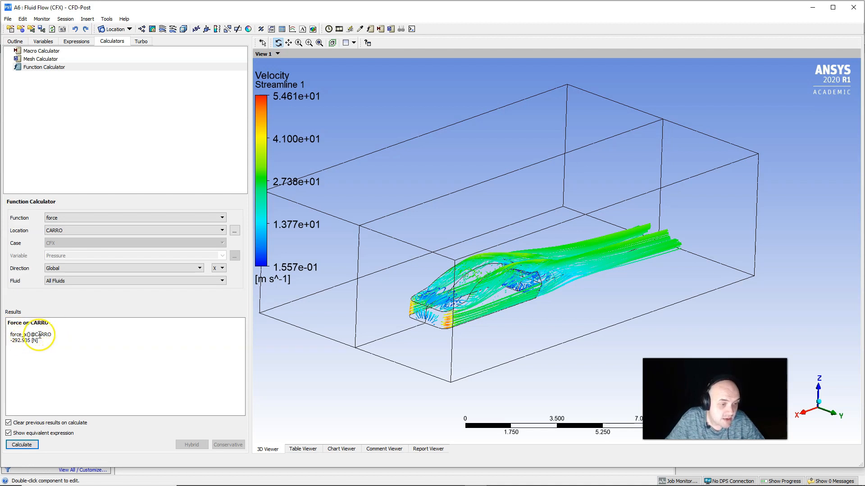
drag(47, 335, 11, 333)
key(ctrl+c)
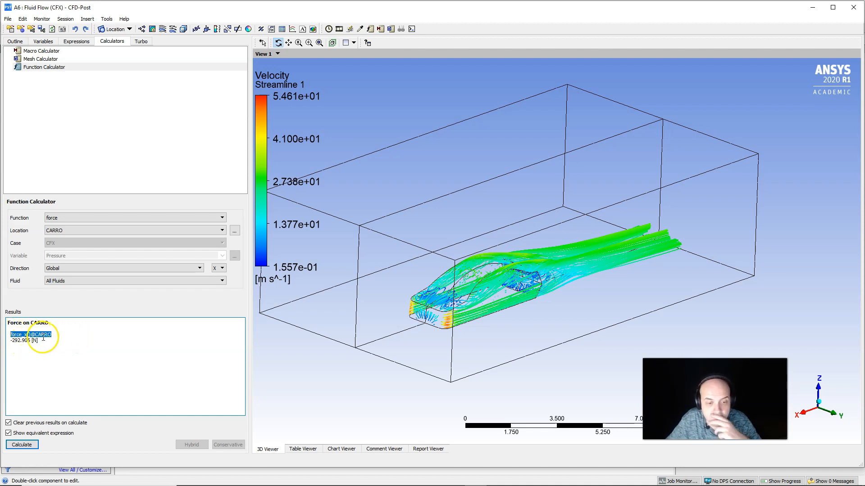
Step: Insert a new table into the report, keeping the name Table 1
click(306, 450)
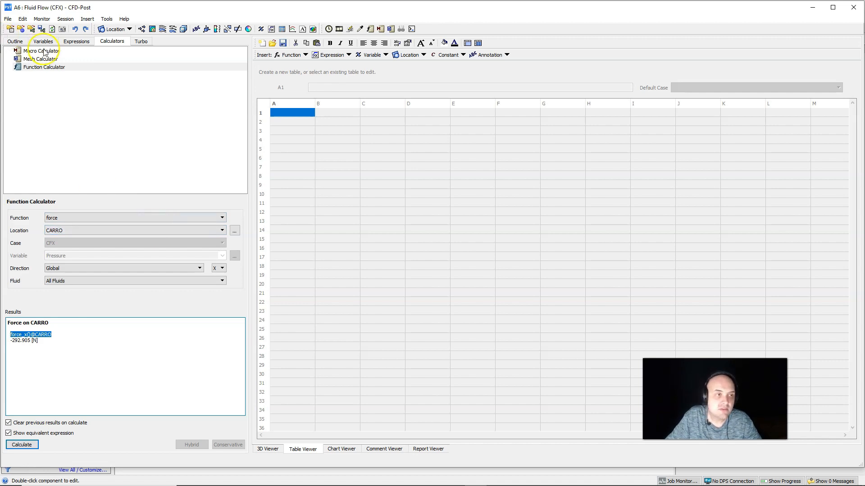
click(17, 42)
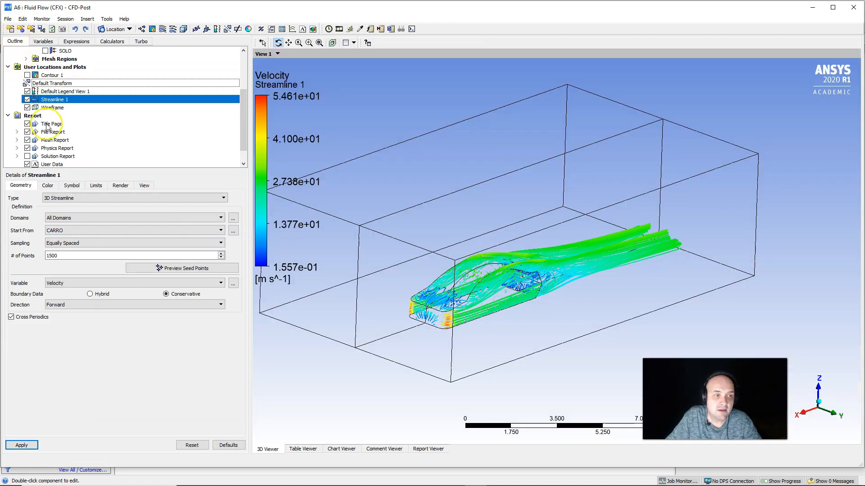
scroll(54, 128, down, 1)
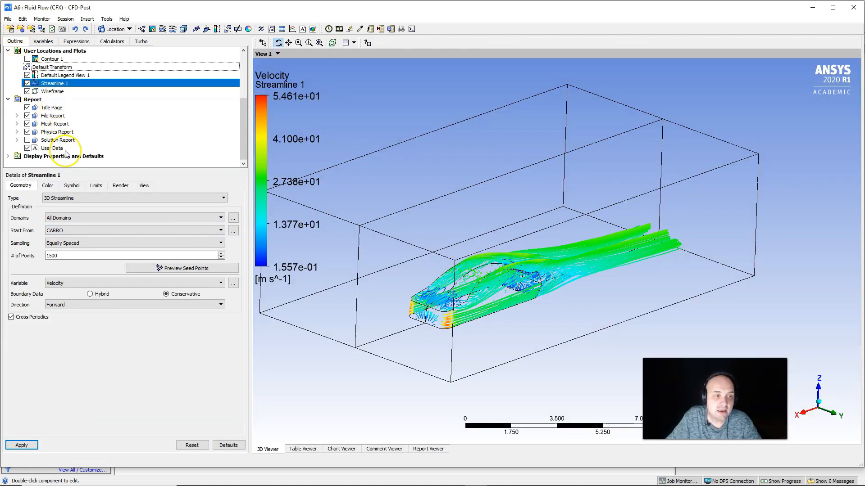
right_click(40, 101)
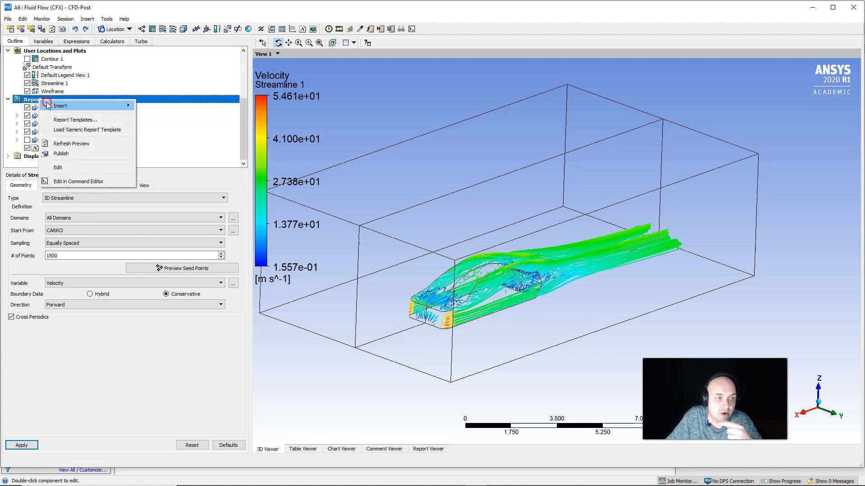
mouse_move(56, 106)
click(156, 107)
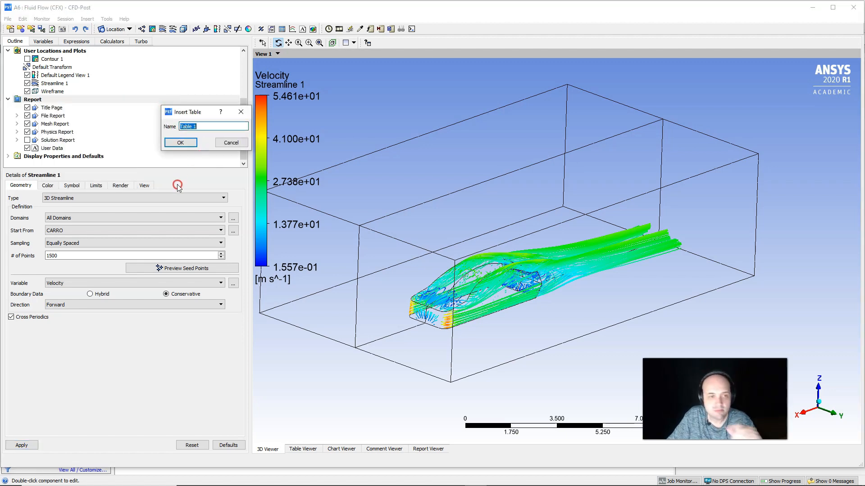
click(180, 142)
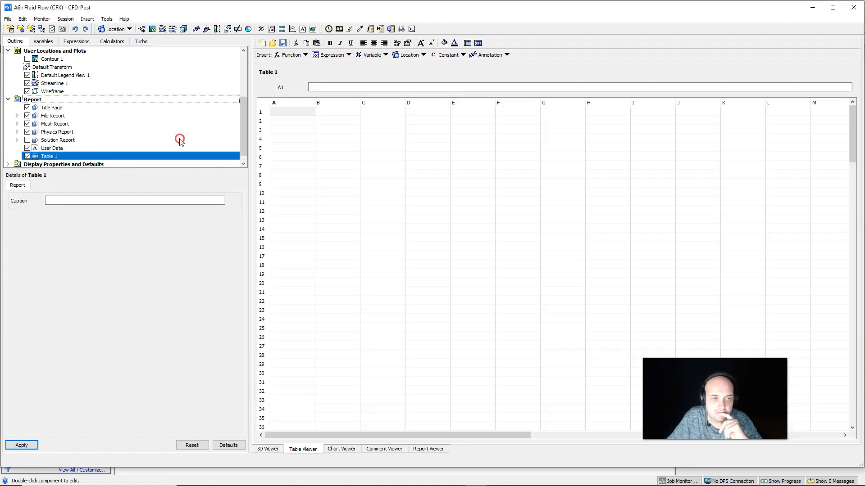
Step: Enter the label ARRASTO in cell B2 of Table 1
click(335, 121)
click(309, 103)
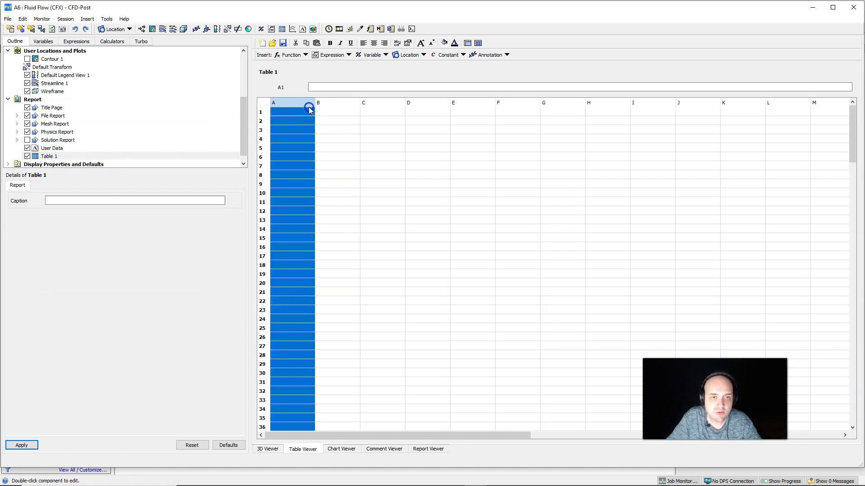
click(329, 122)
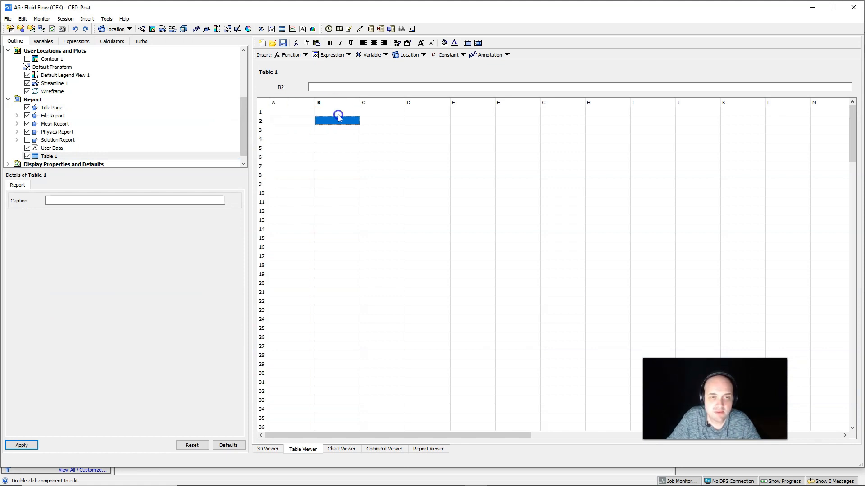
double_click(342, 119)
text(ARRASTO)
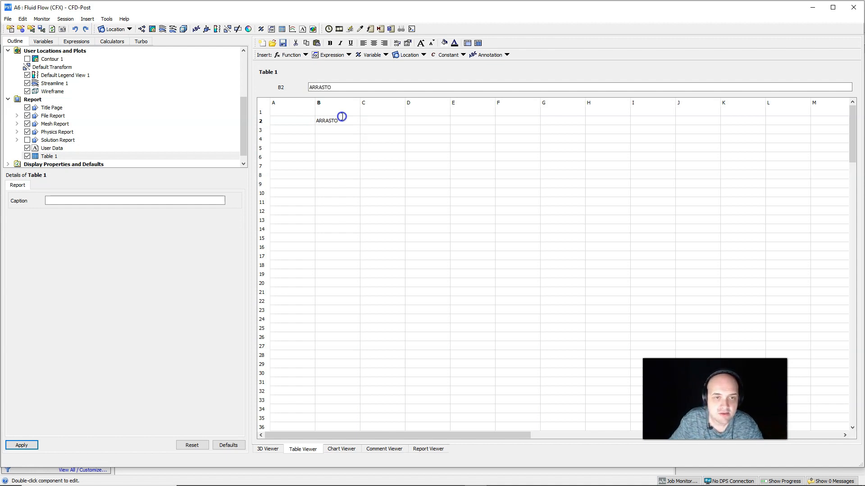
click(369, 121)
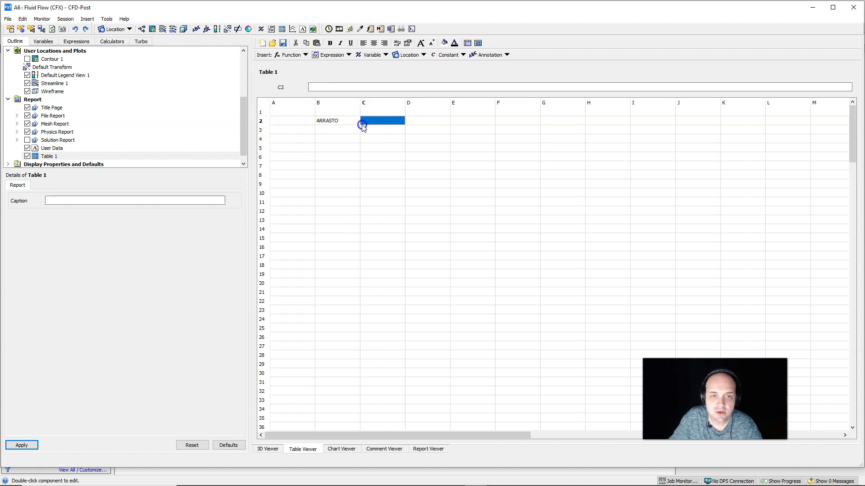
double_click(369, 120)
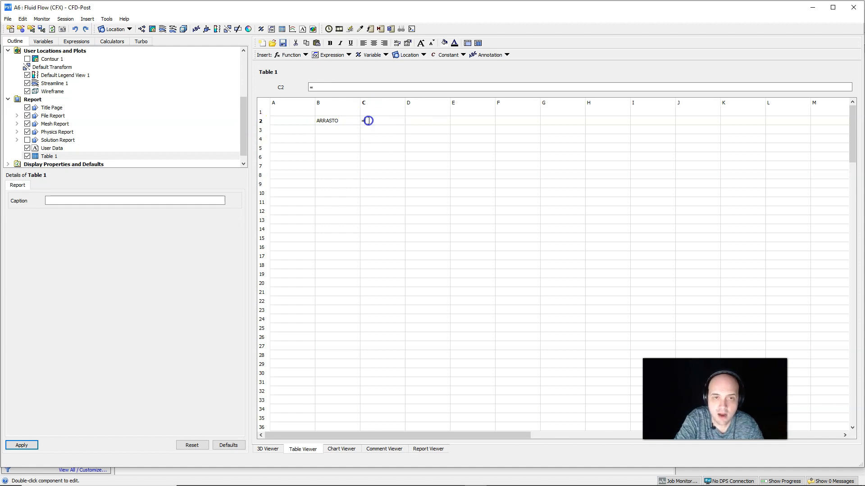
text(=)
key(ctrl+v)
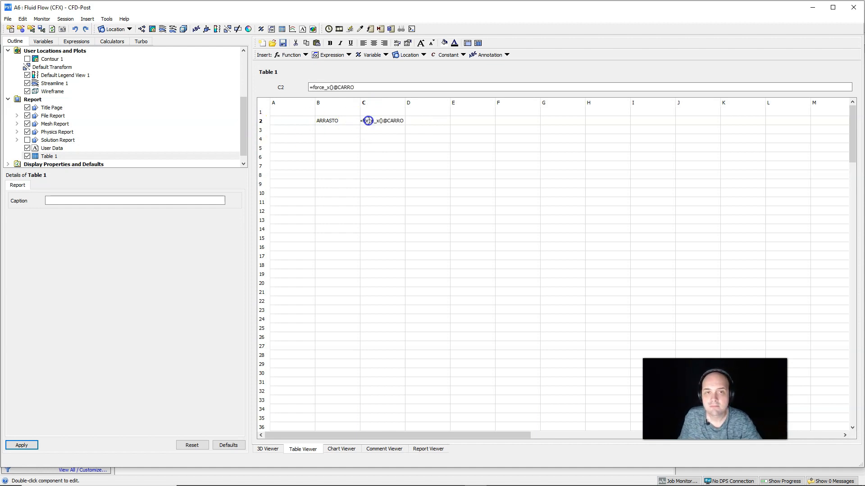
key(Return)
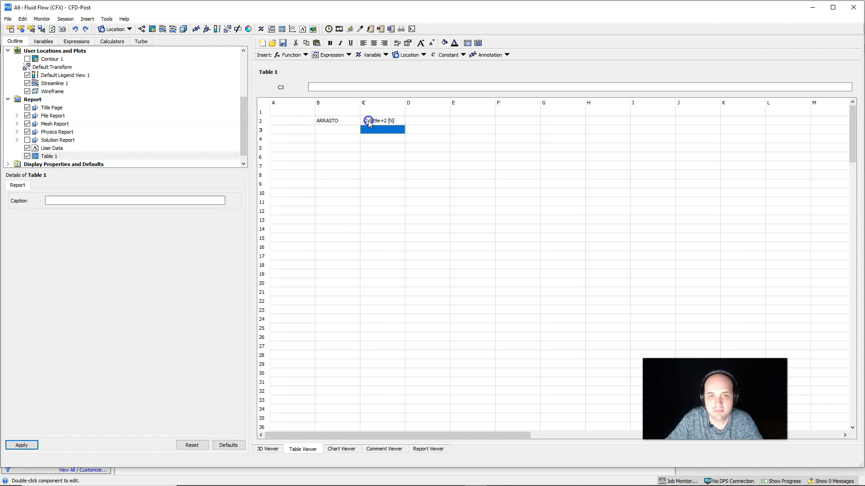
Step: Change the number format of the drag value in cell C2 to Fixed
click(372, 121)
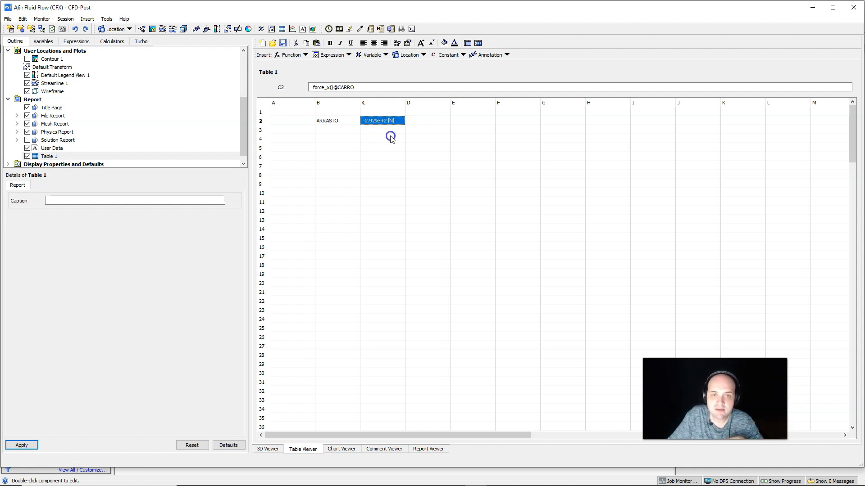
click(390, 138)
click(386, 122)
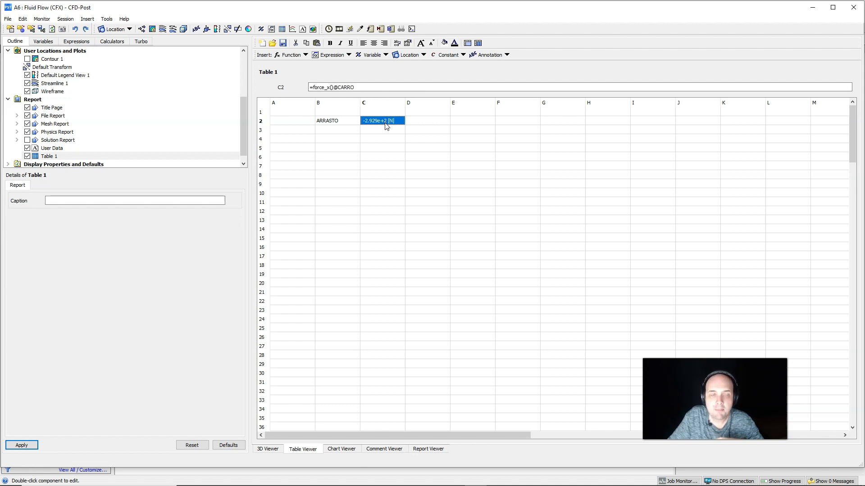
click(387, 124)
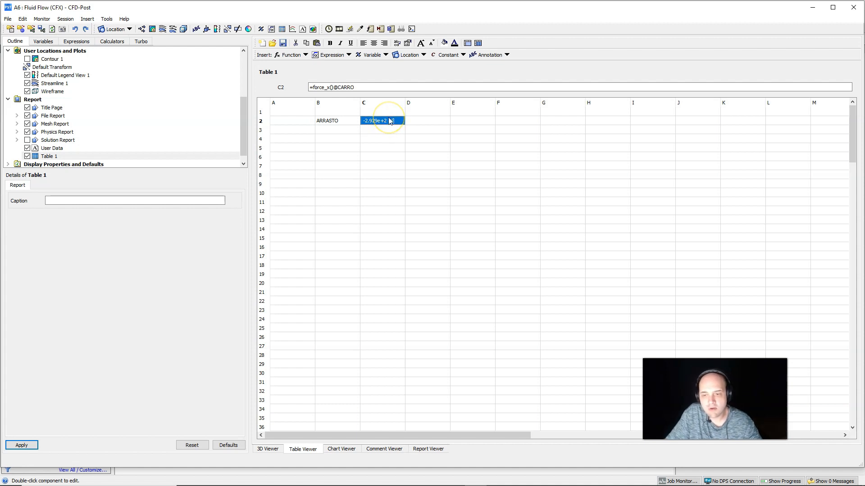
click(407, 43)
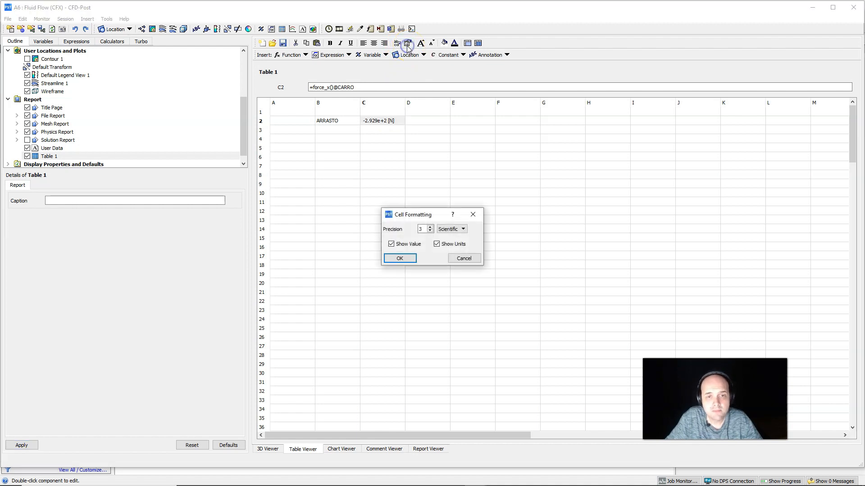
click(454, 229)
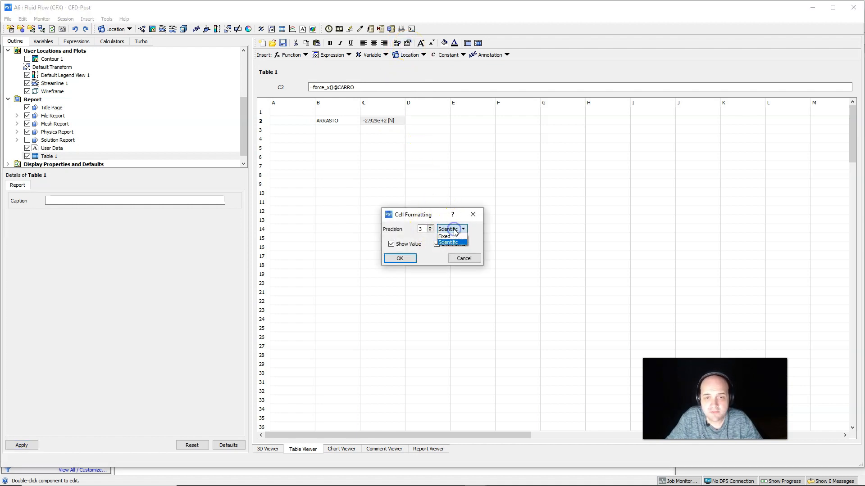
click(448, 236)
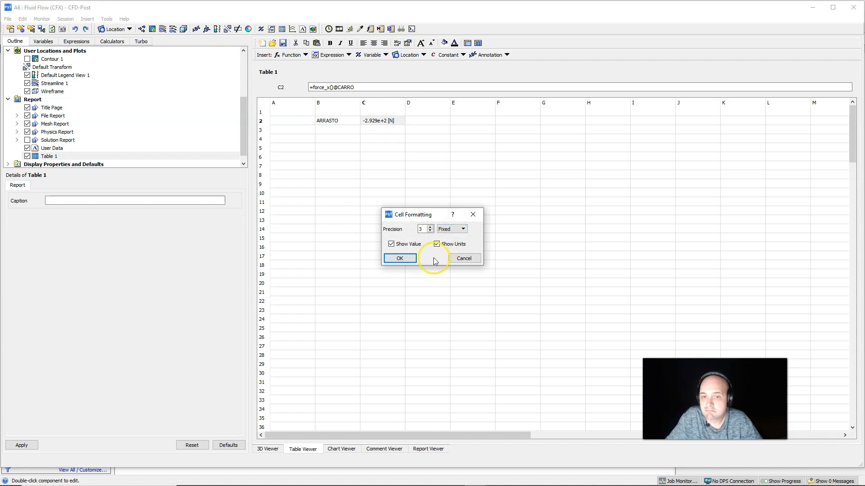
click(403, 258)
click(362, 138)
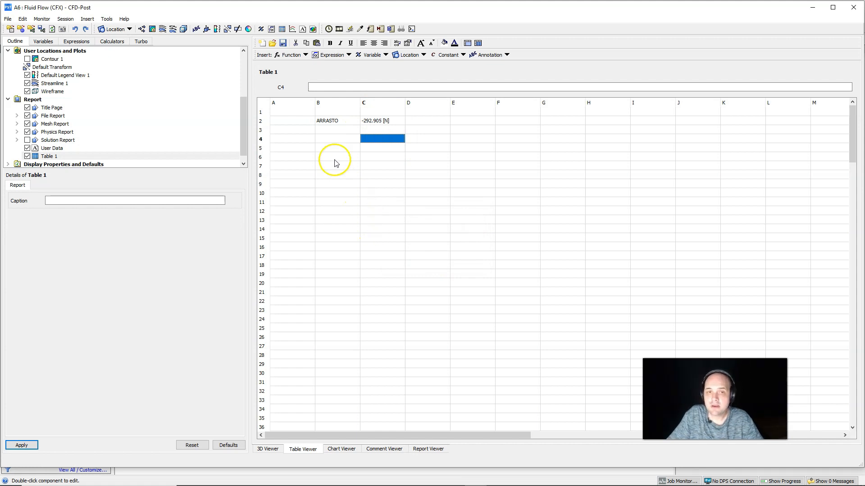
Step: Enter the label SUSTENTAÇÃO in cell B3, below the drag label
click(339, 130)
text(SUSTENTAÇÃO)
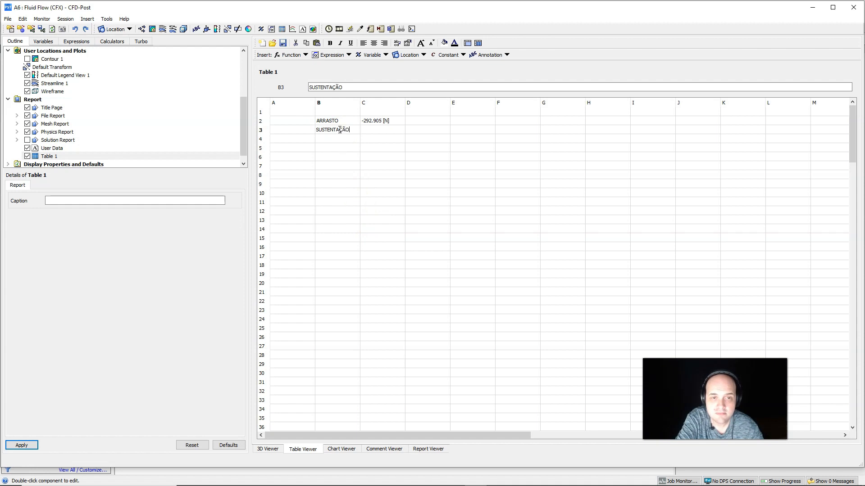
key(Return)
key(Right)
key(Up)
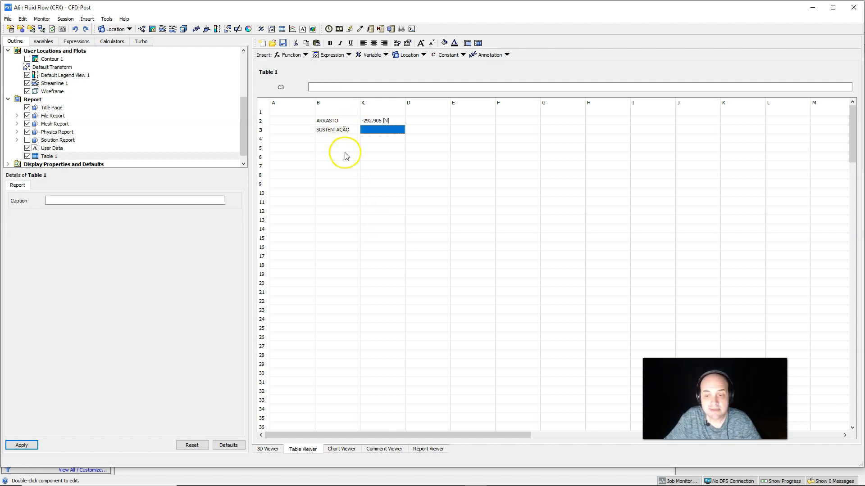
click(111, 41)
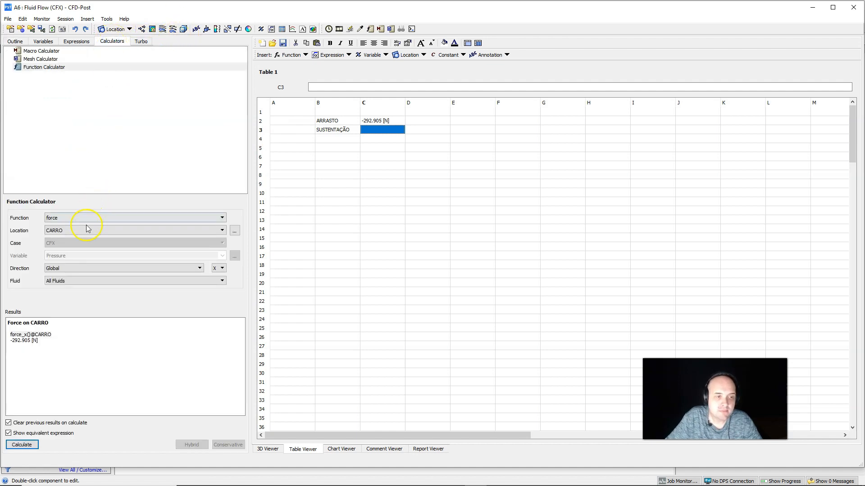
click(222, 268)
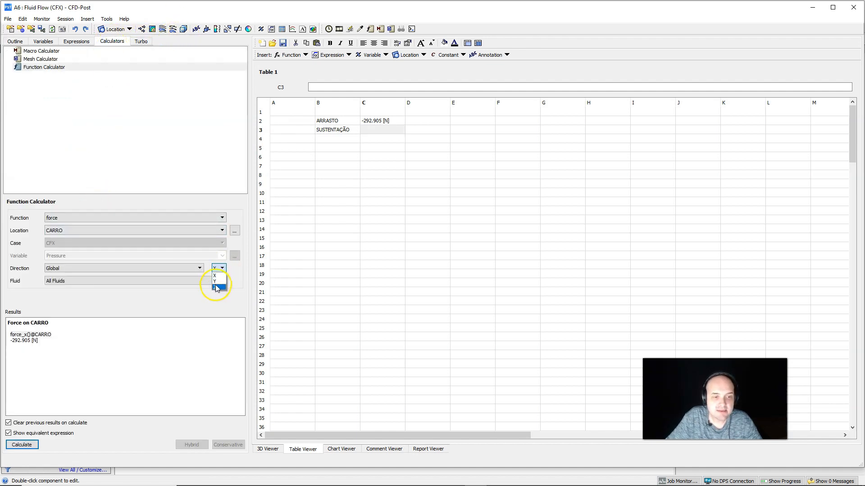
click(218, 289)
click(30, 444)
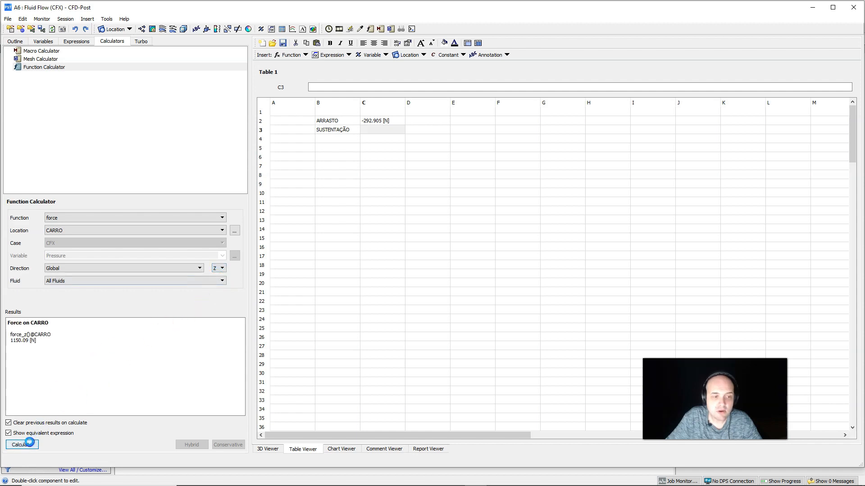
drag(51, 335, 12, 334)
key(ctrl+c)
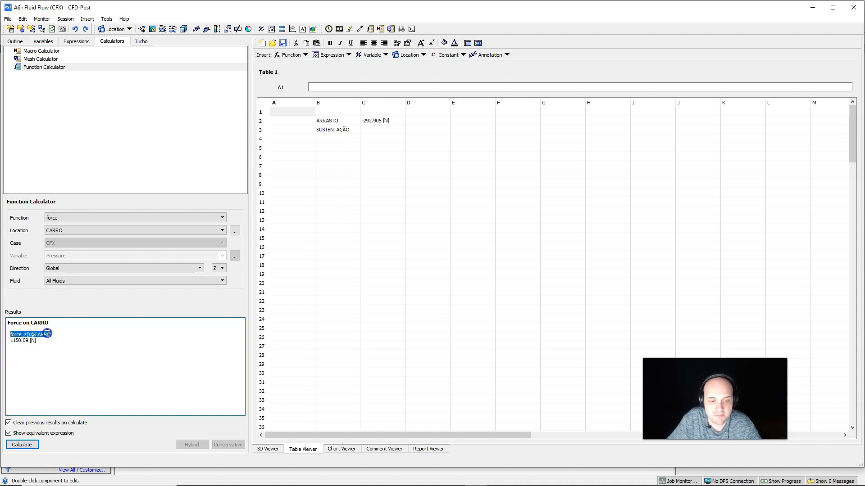
click(384, 130)
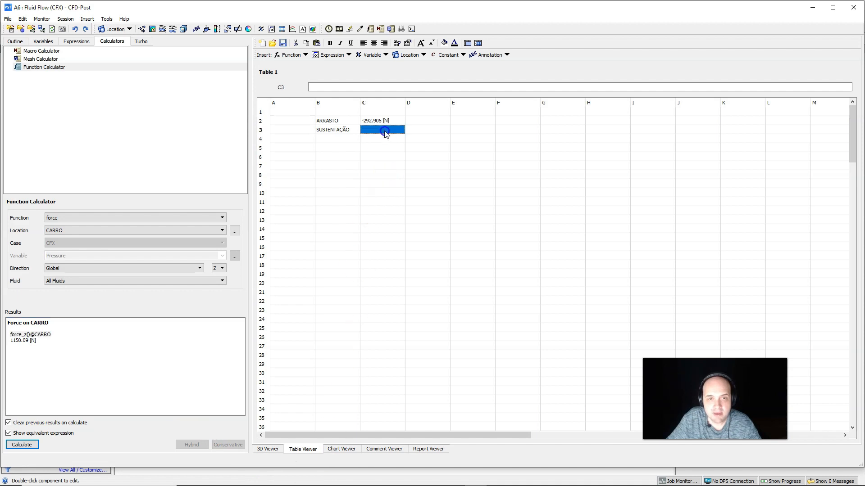
double_click(379, 131)
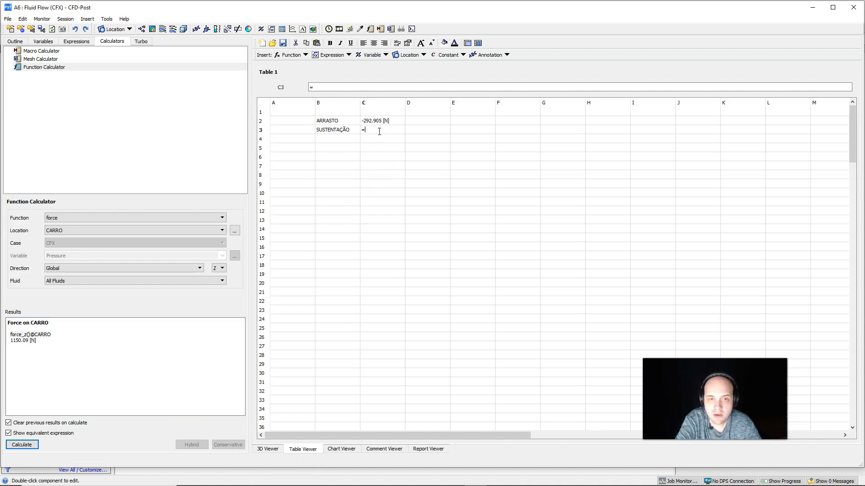
text(=)
key(ctrl+v)
key(Return)
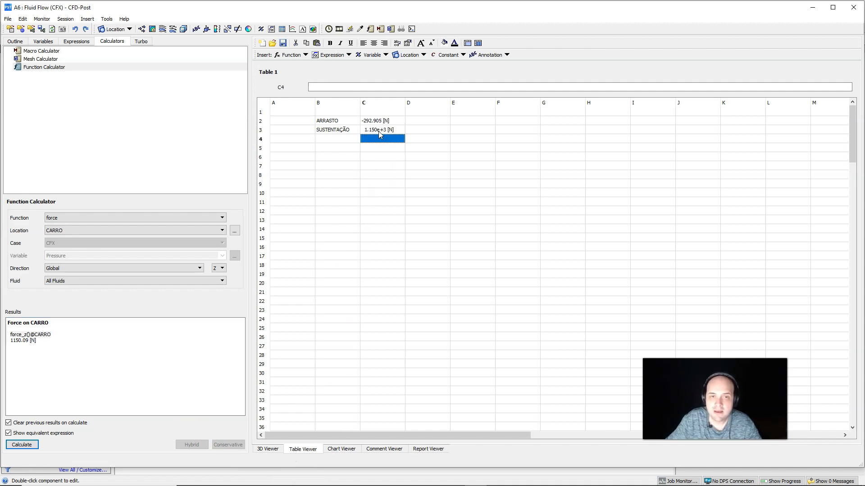
Step: Change the number format of the lift value in cell C3 to Fixed
click(379, 131)
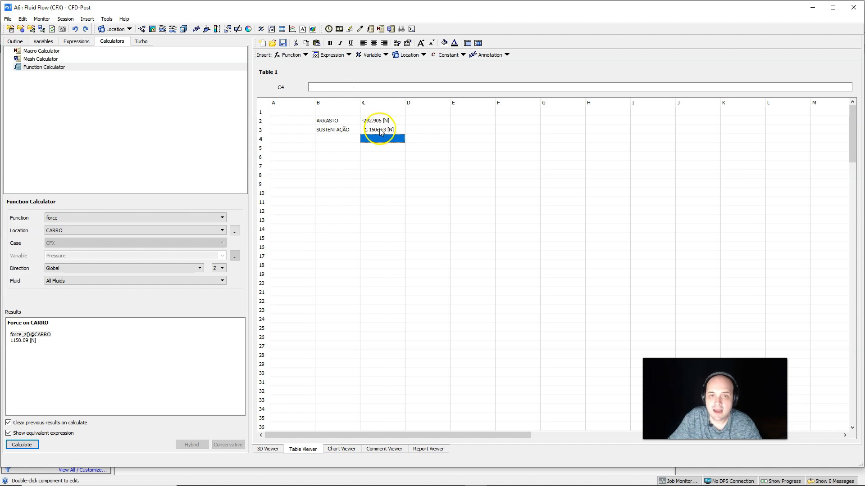
click(410, 44)
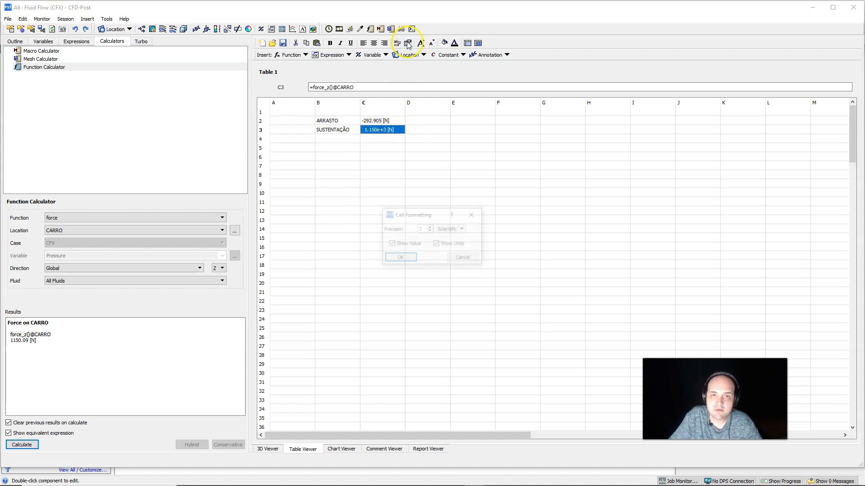
click(448, 229)
click(445, 237)
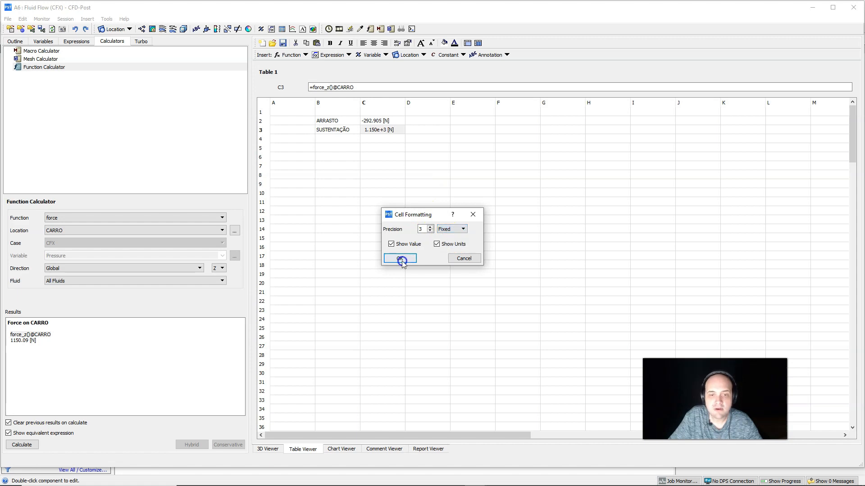
click(401, 259)
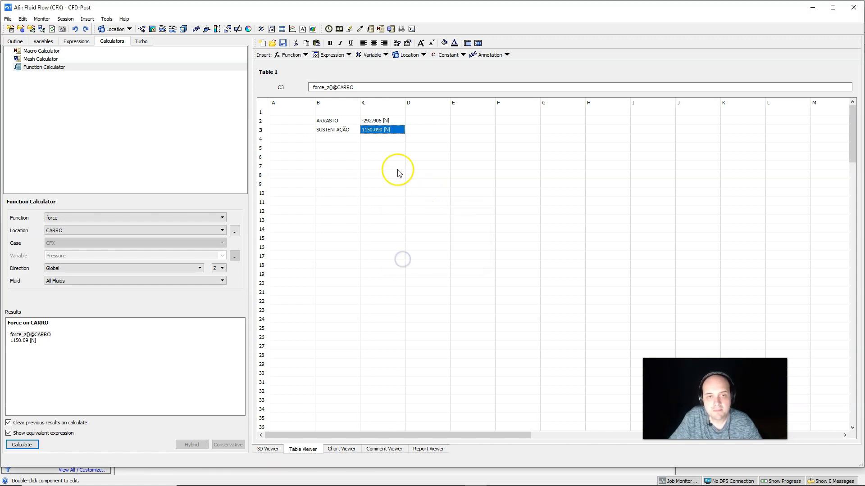
click(396, 168)
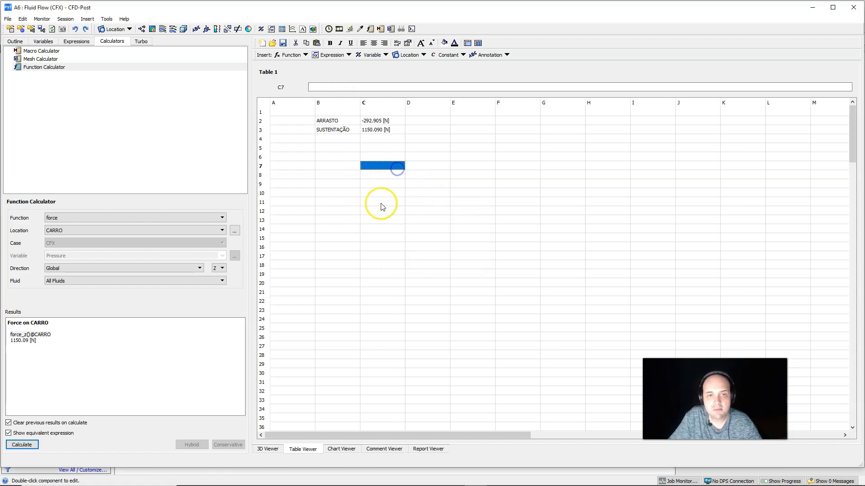
click(333, 121)
click(332, 131)
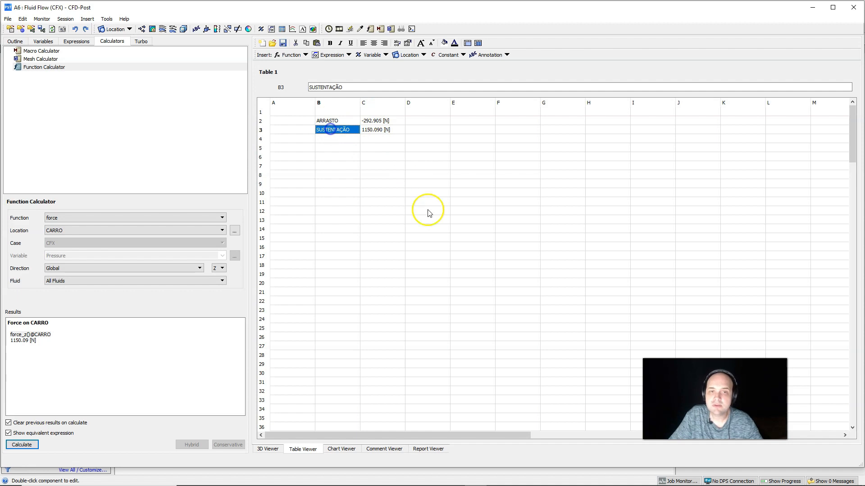
click(392, 124)
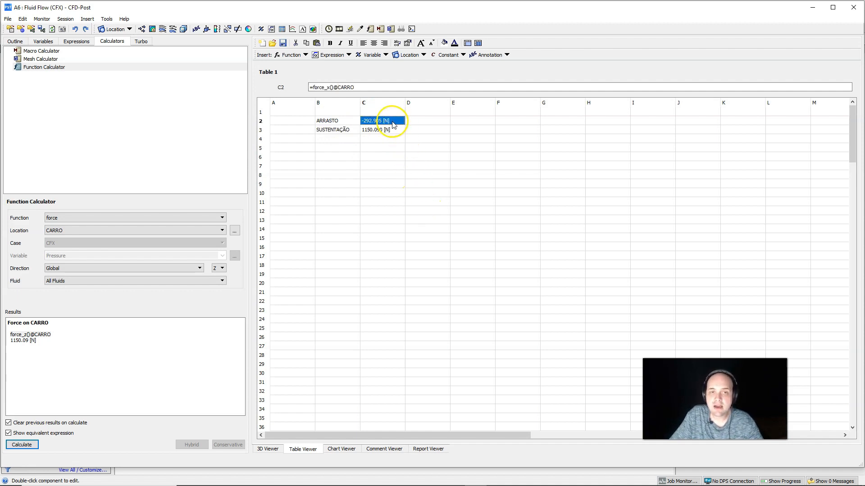
click(371, 85)
text(*)
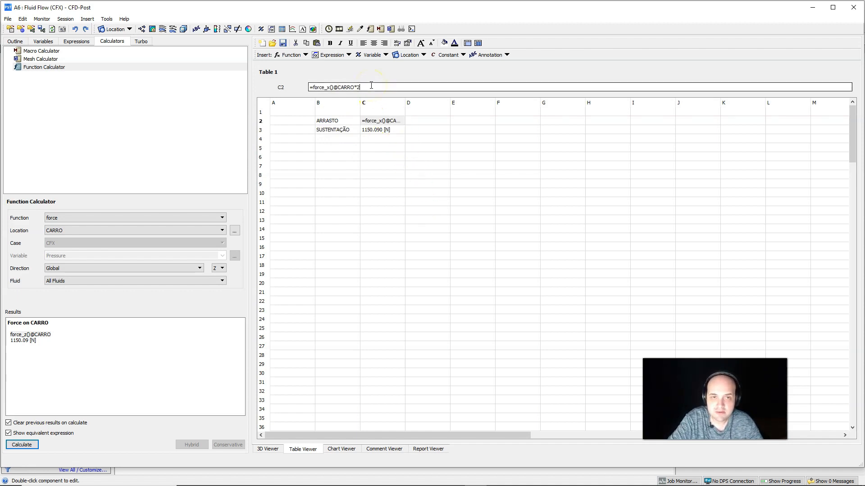
key(Return)
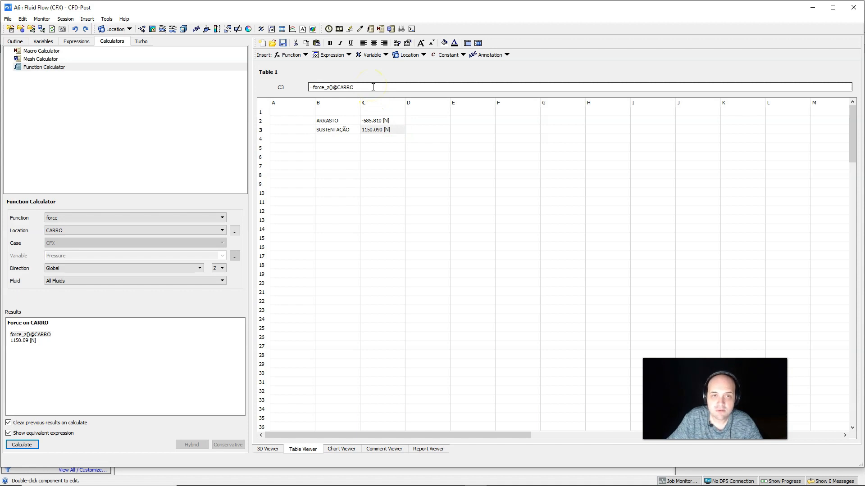
text(*)
key(Return)
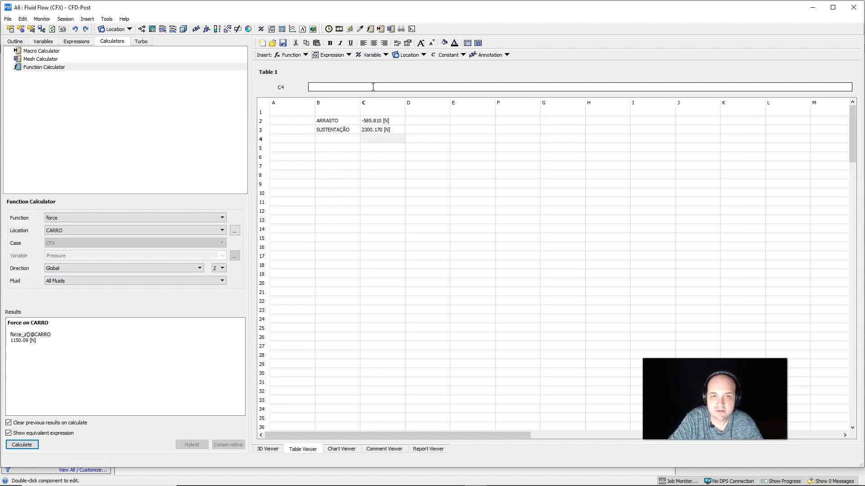
click(380, 130)
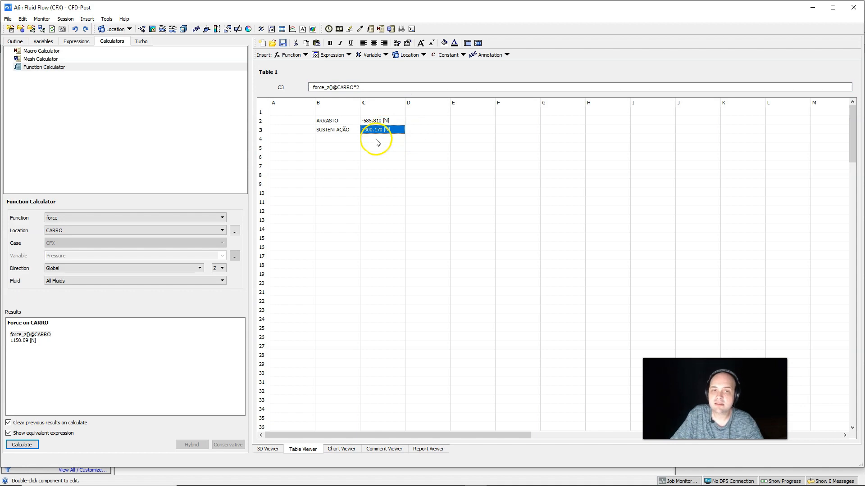